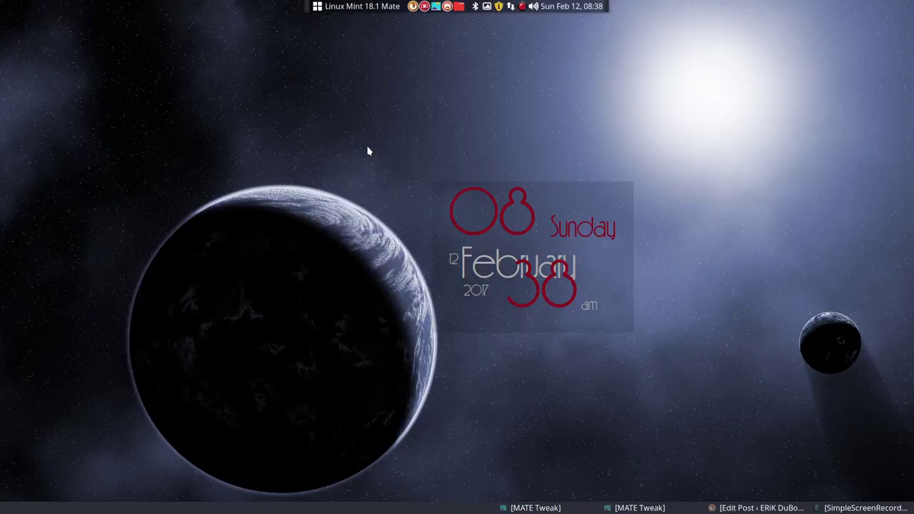
Switch the window manager to Marco (Compton GPU compositor) in MATE Tweak's Windows settings and keep it
click(436, 6)
click(350, 190)
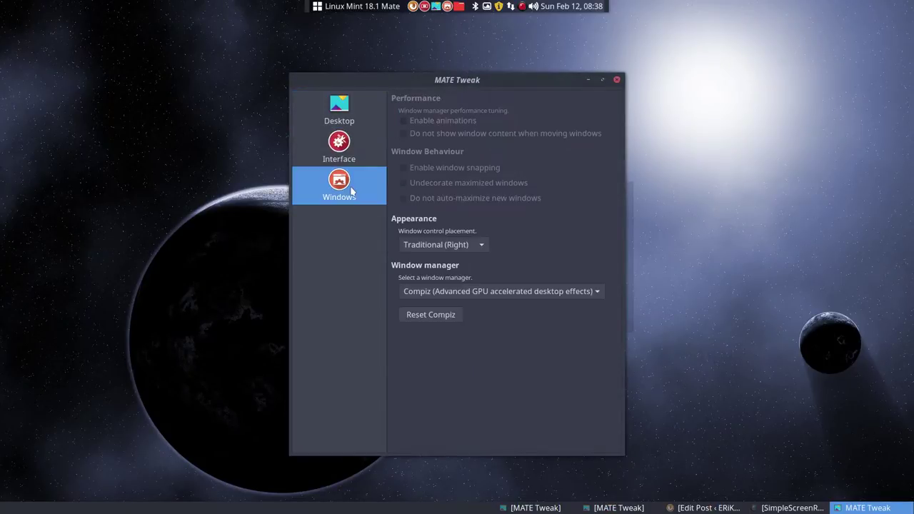
click(451, 291)
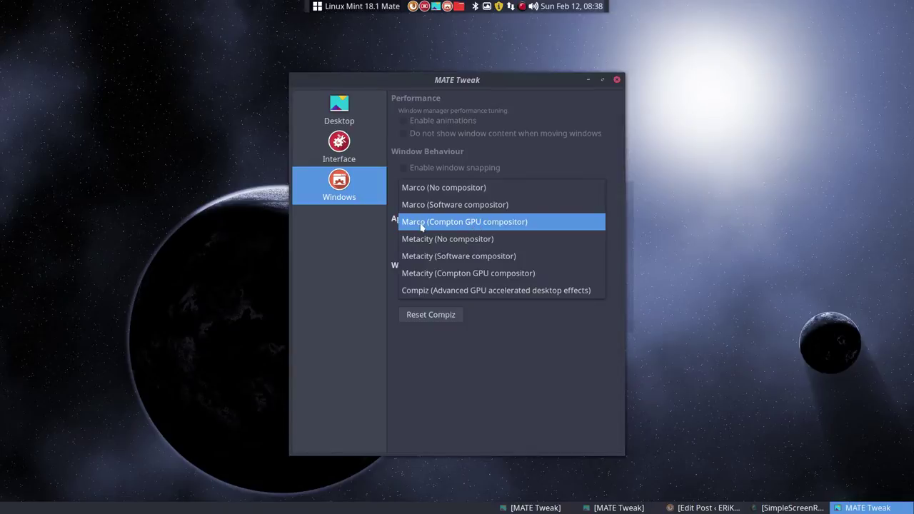
click(492, 222)
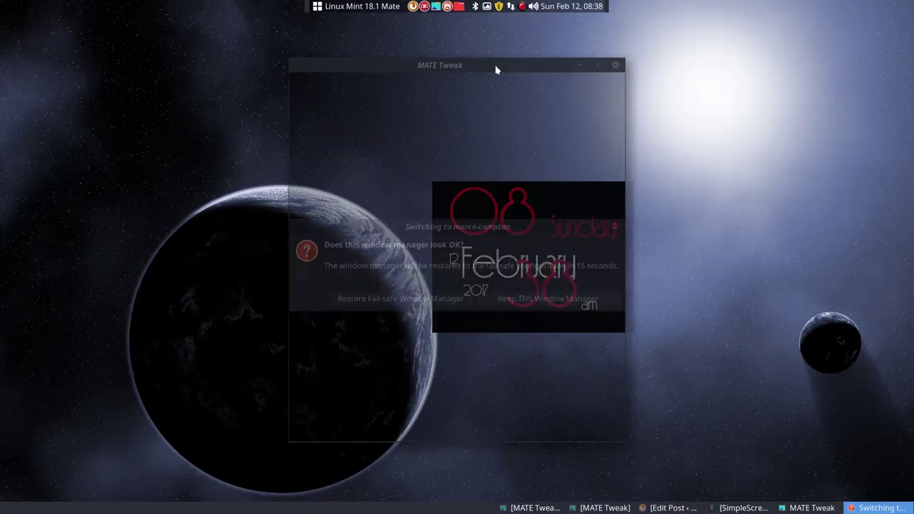
click(534, 297)
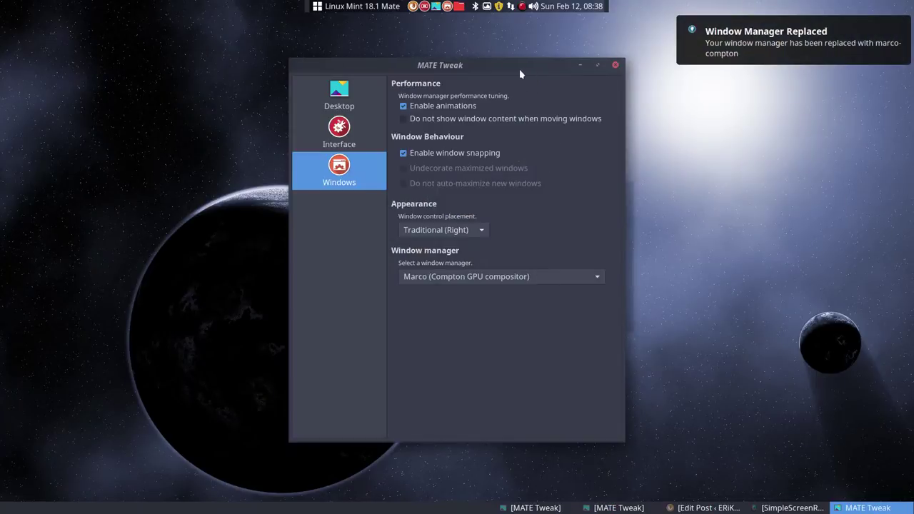
Open a terminal from the desktop, shrink its window and place it beside the MATE Tweak window
drag(490, 68, 424, 70)
right_click(684, 237)
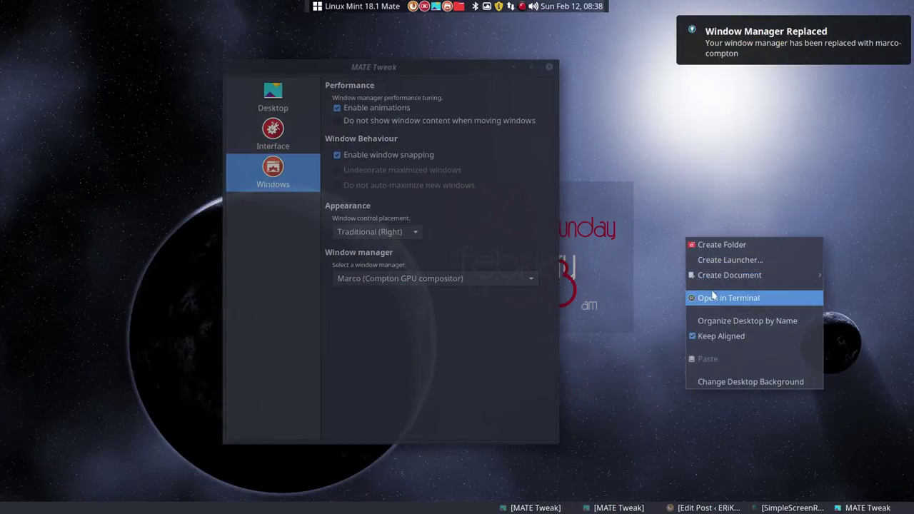
click(775, 301)
drag(483, 75, 578, 110)
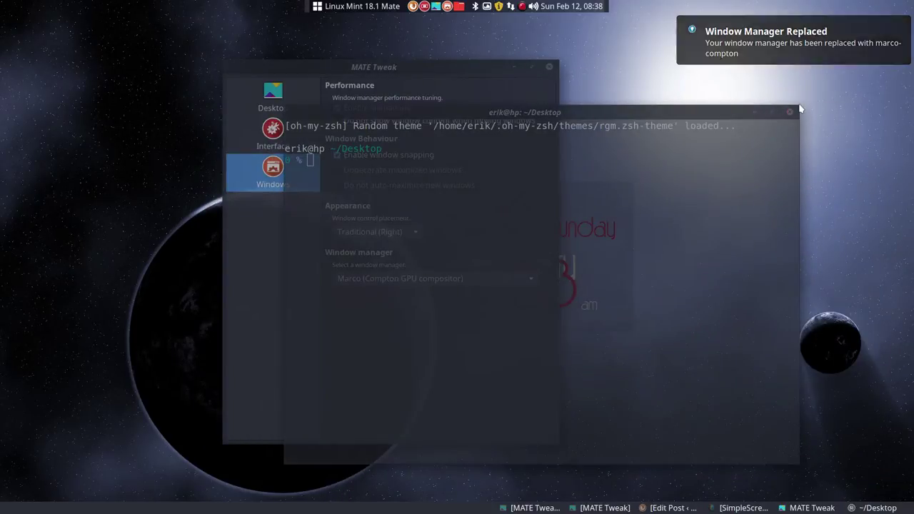
drag(800, 109, 572, 280)
drag(485, 283, 840, 310)
Move MATE Tweak clear of the desktop clock and alternate focus between it and the desktop to compare inactive-window transparency
click(518, 139)
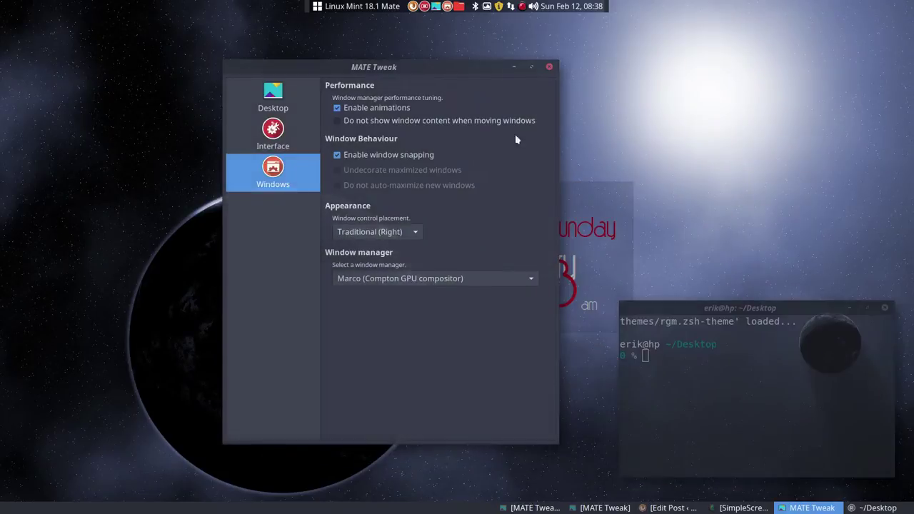
drag(423, 70, 253, 64)
click(514, 259)
click(291, 364)
click(531, 416)
click(217, 388)
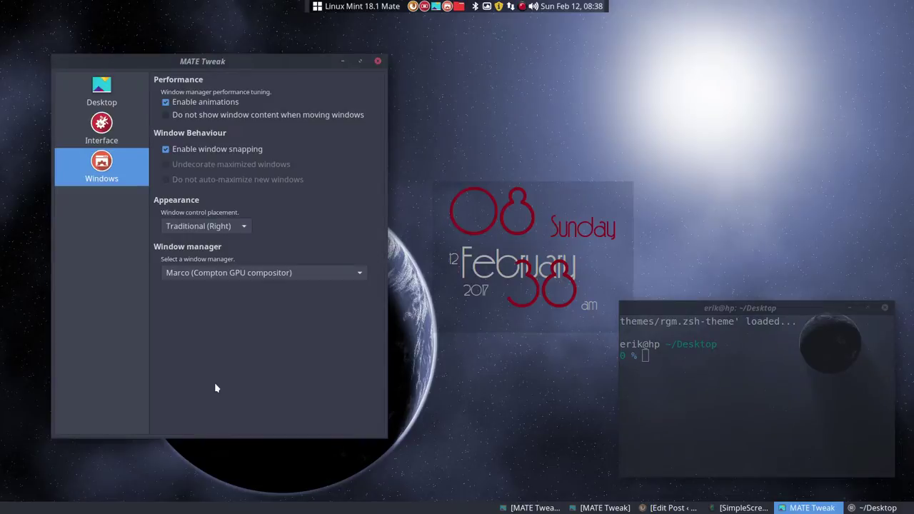
Switch the window manager to Compiz (Advanced GPU accelerated desktop effects) and keep it
click(214, 273)
click(217, 343)
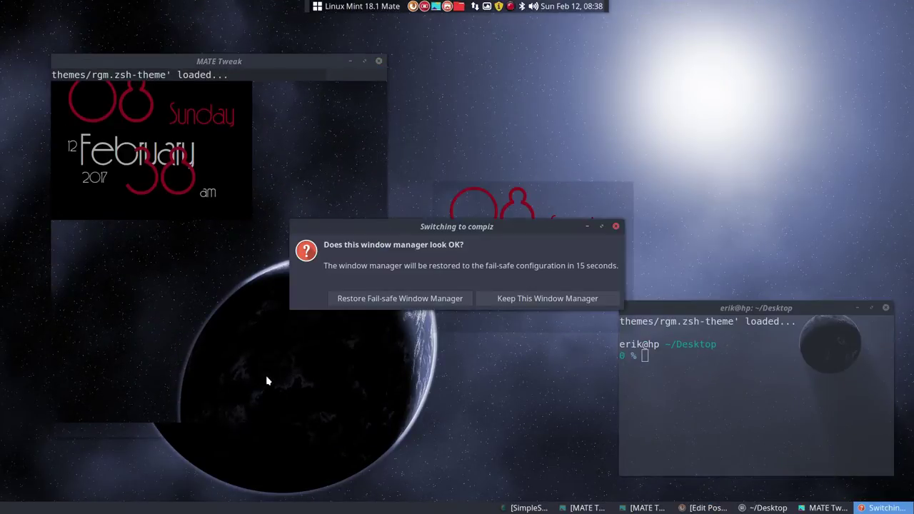
click(518, 300)
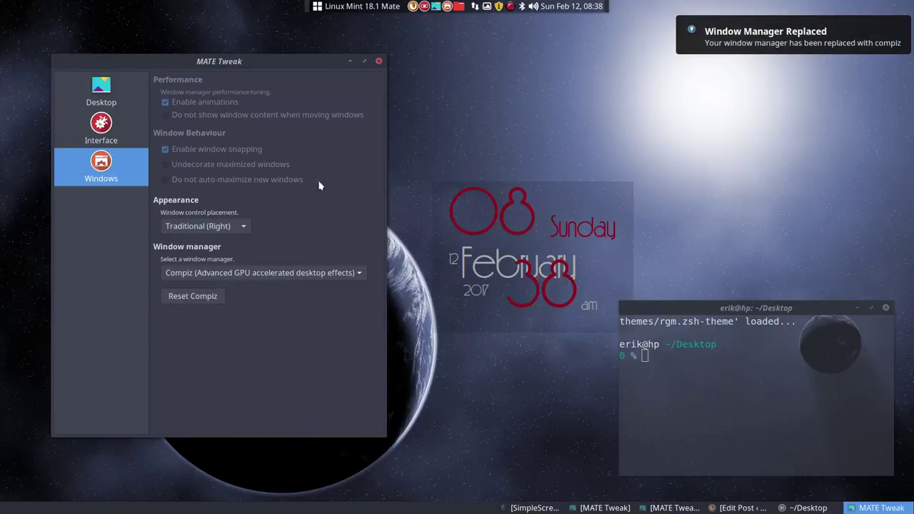
Move the MATE Tweak and terminal windows around to test the wobbly window effect under Compiz
drag(261, 61, 472, 131)
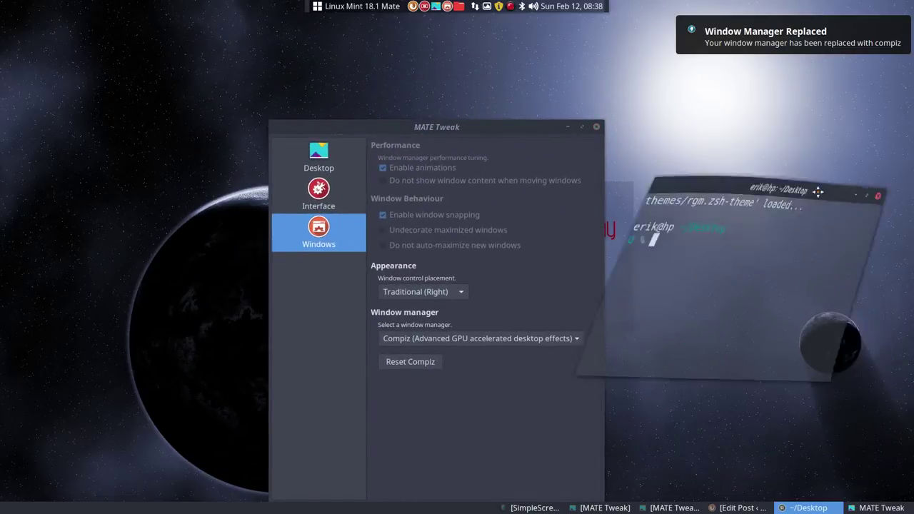
drag(491, 129, 337, 86)
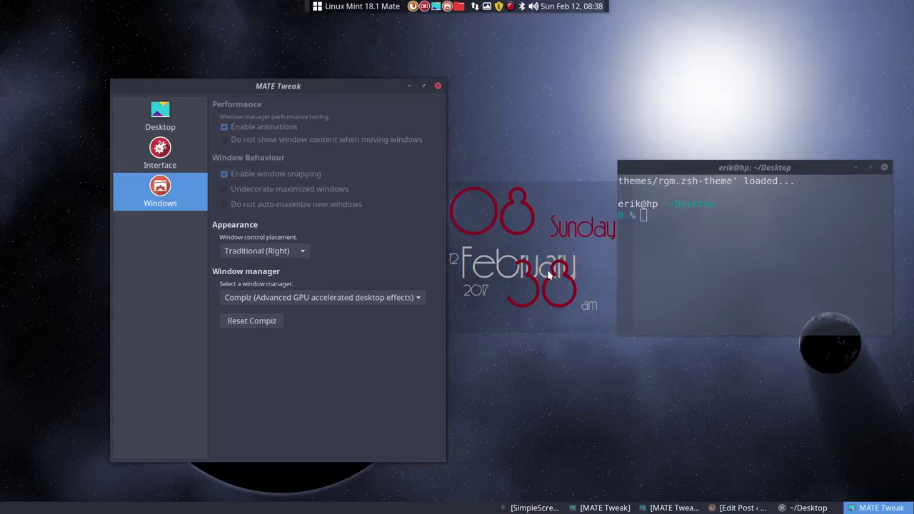
click(786, 259)
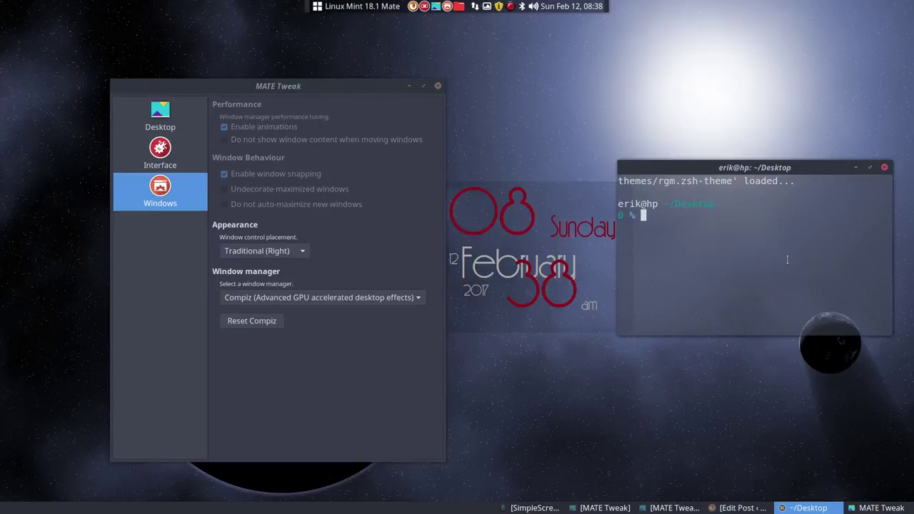
Open CompizConfig Settings Manager, read and acknowledge its advanced-tool warning, and move the window below the top panel
click(425, 7)
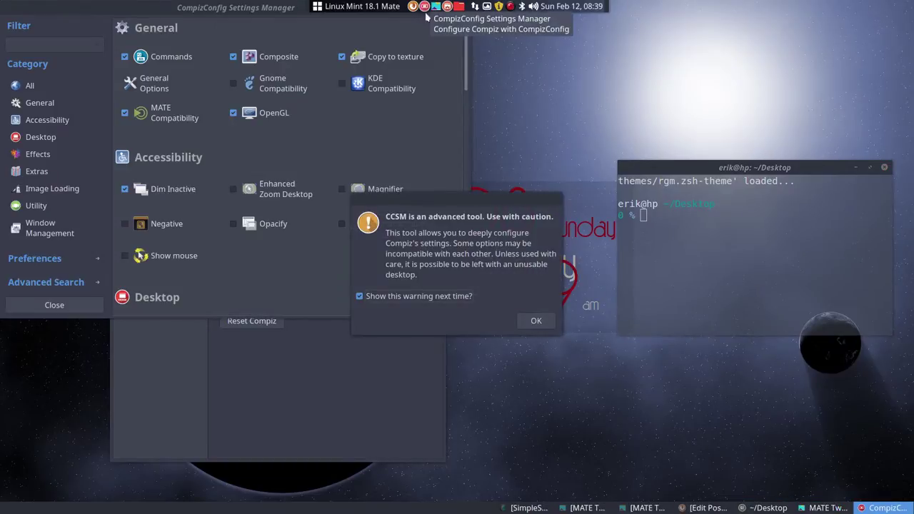
drag(426, 221, 550, 222)
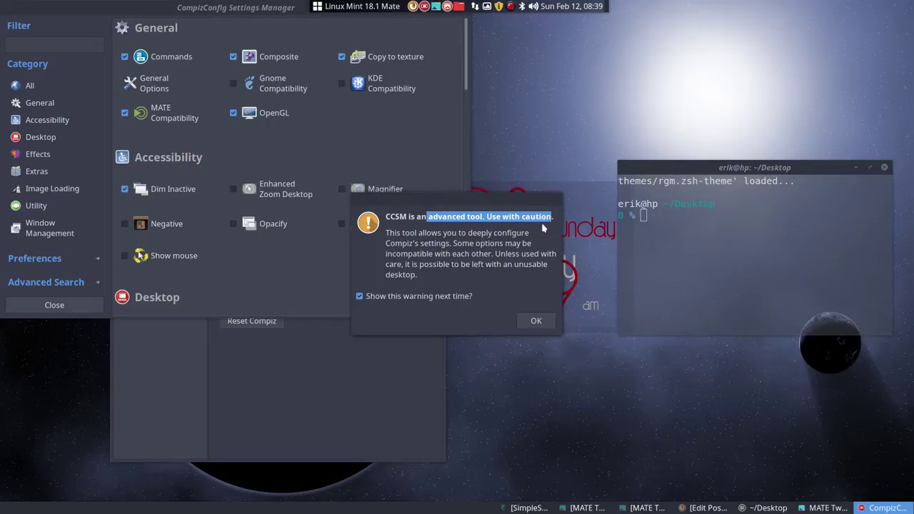
drag(485, 217, 551, 217)
drag(469, 202, 646, 100)
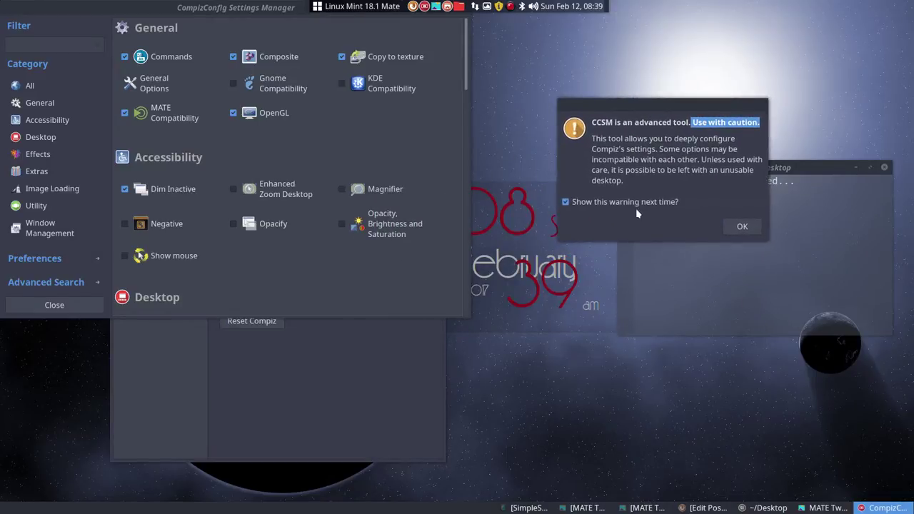
click(742, 227)
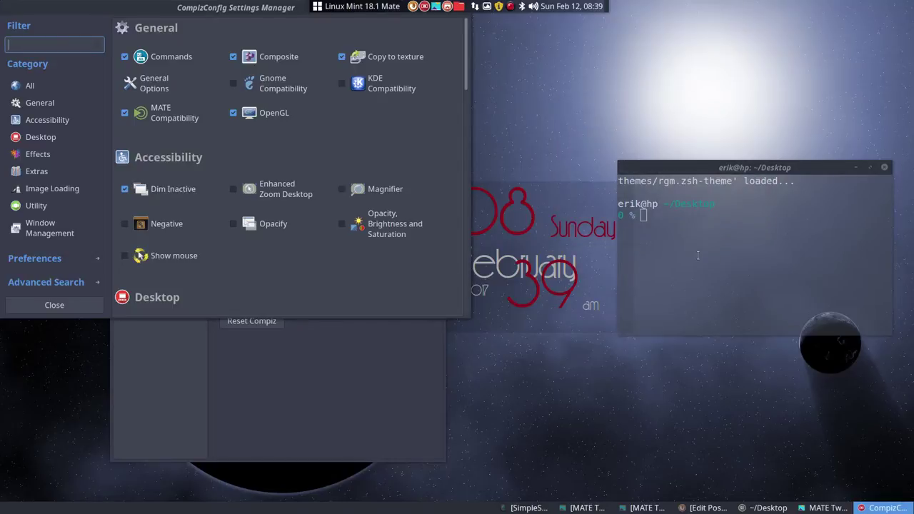
drag(216, 10, 415, 166)
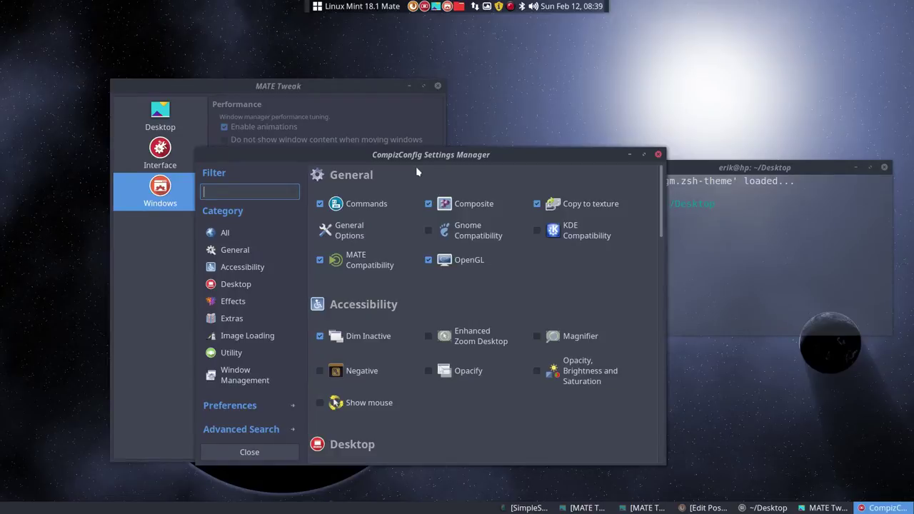
drag(444, 156, 408, 105)
Examine the General Options settings, including the horizontal and vertical virtual desktop size, and return to the plugin overview
click(319, 183)
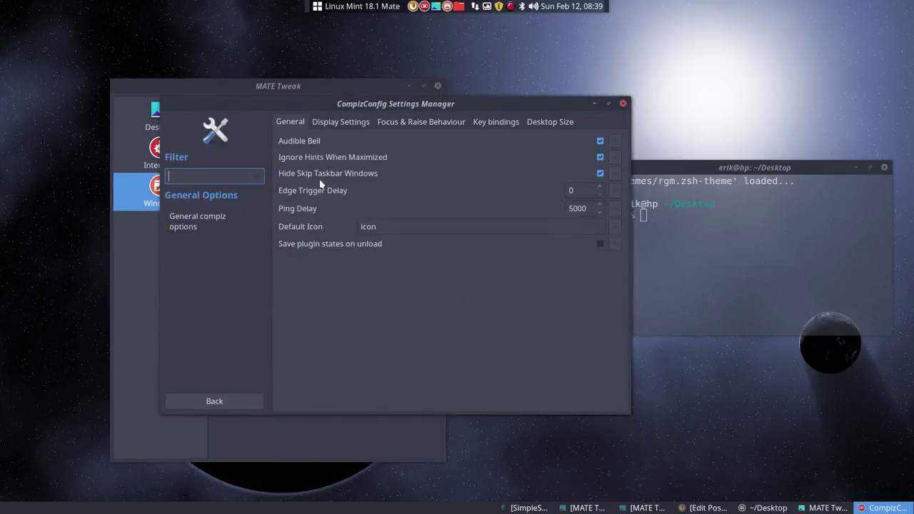
click(549, 124)
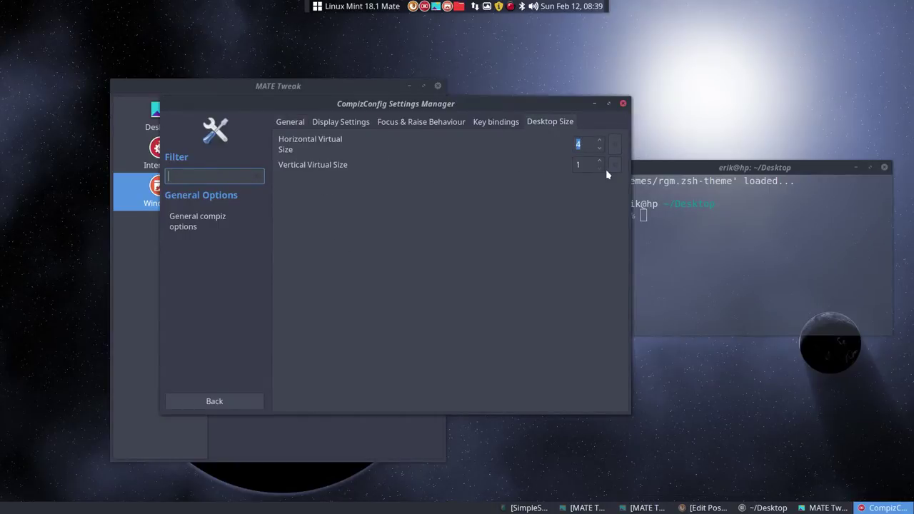
click(300, 124)
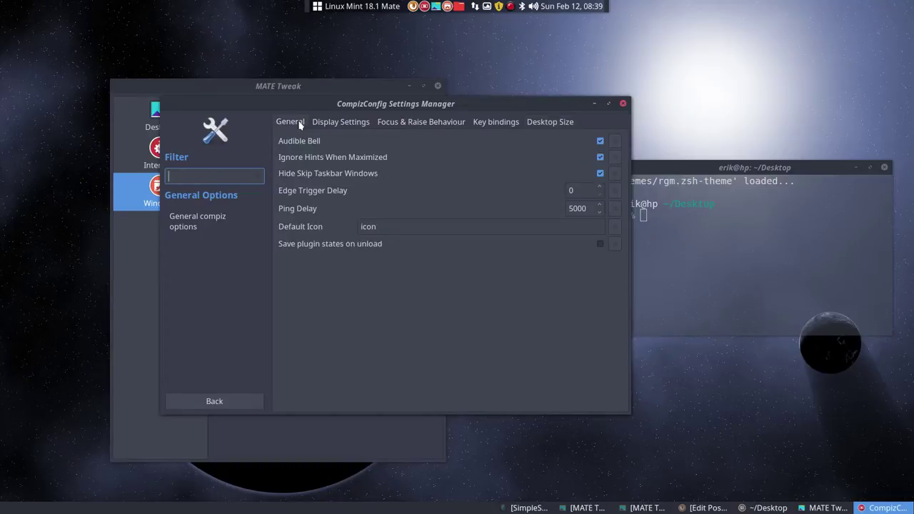
click(214, 400)
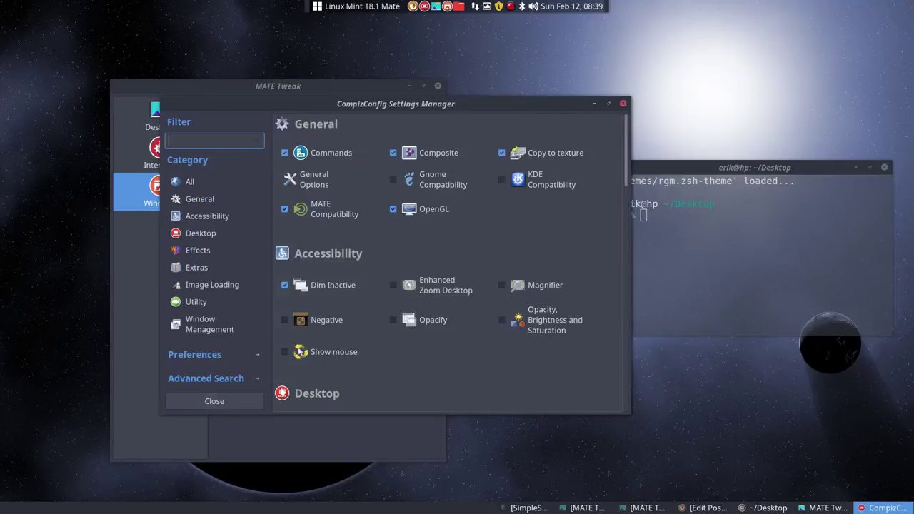
Review the MATE Compatibility plugin's shortcuts and commands, and toggle the plugin off and on again
click(319, 213)
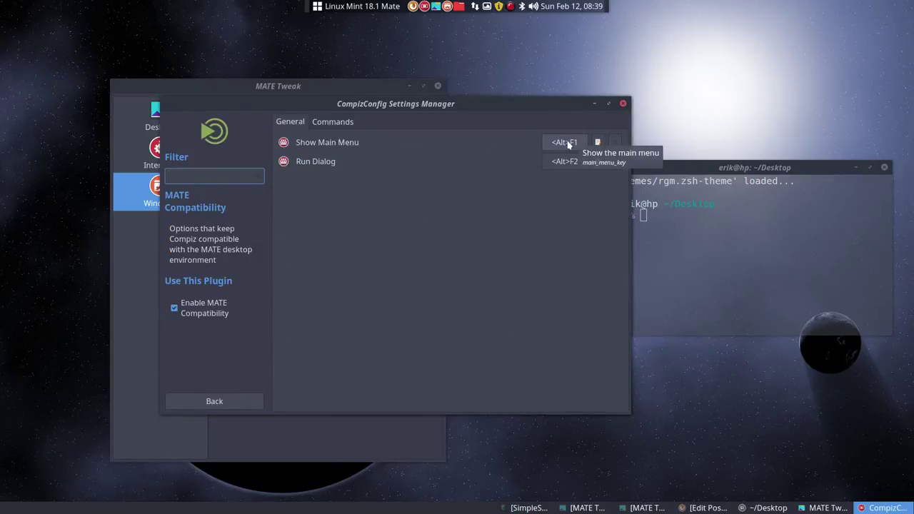
click(335, 126)
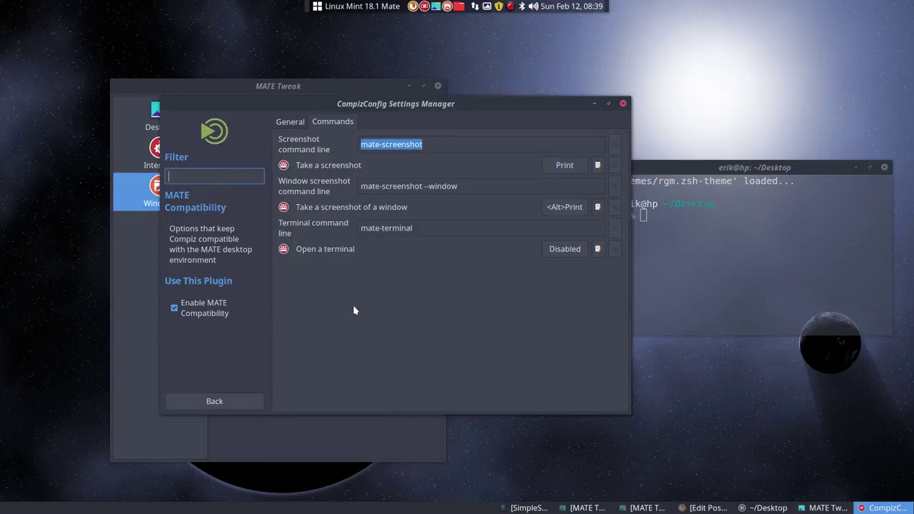
click(197, 397)
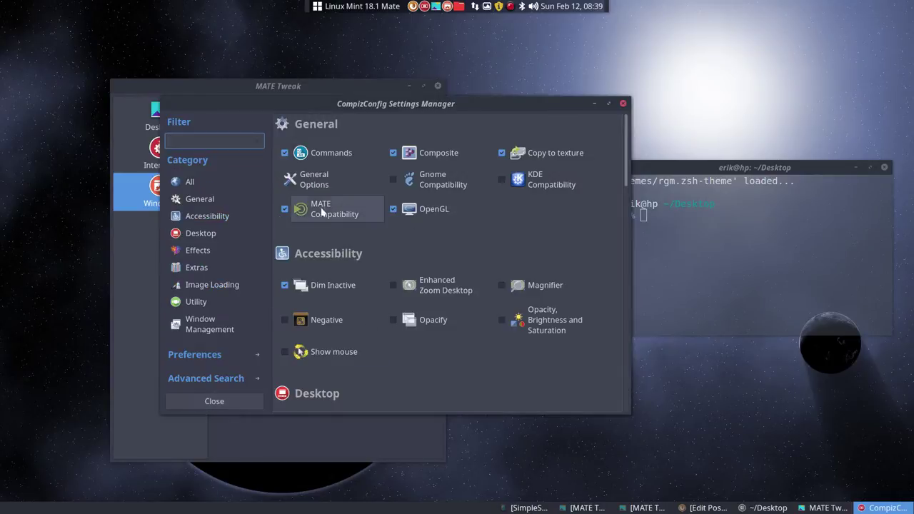
click(285, 209)
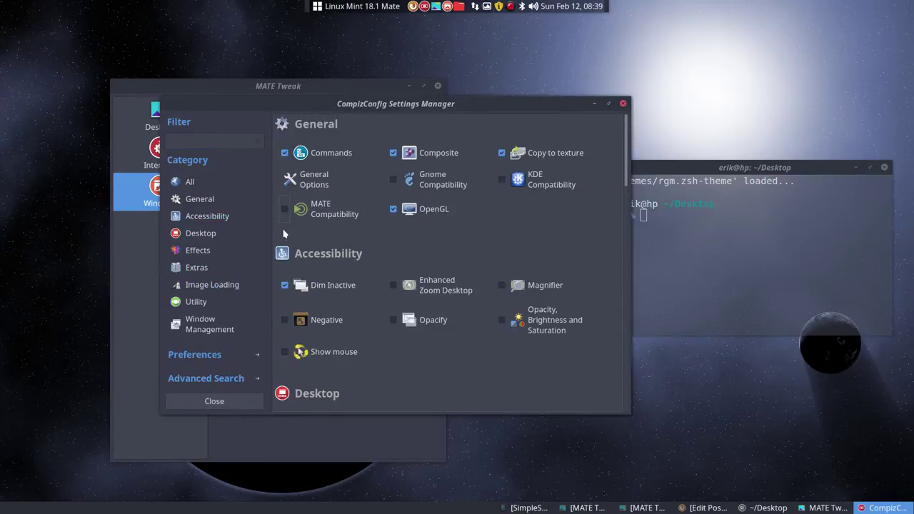
click(285, 208)
Examine the Dim Inactive plugin's toggle binding and Misc. Options, and return to the plugin overview
click(335, 284)
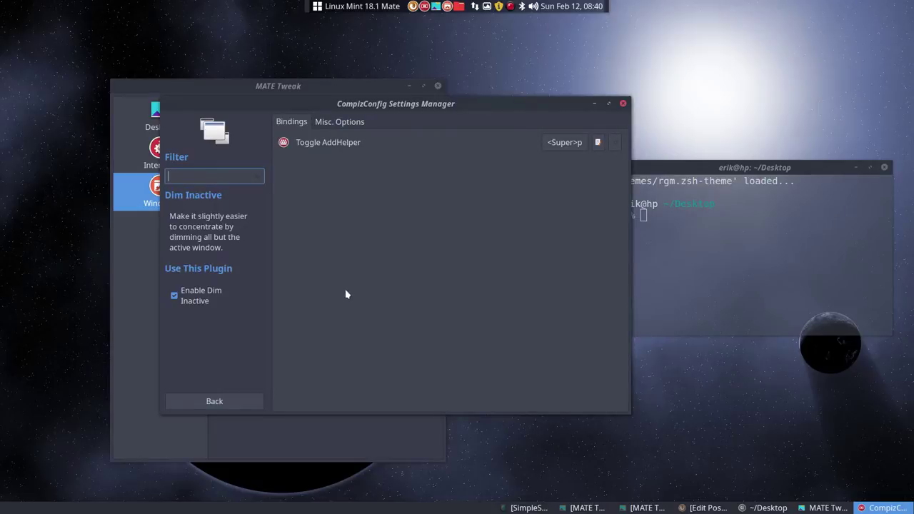
key(super)
click(272, 109)
drag(274, 110, 453, 143)
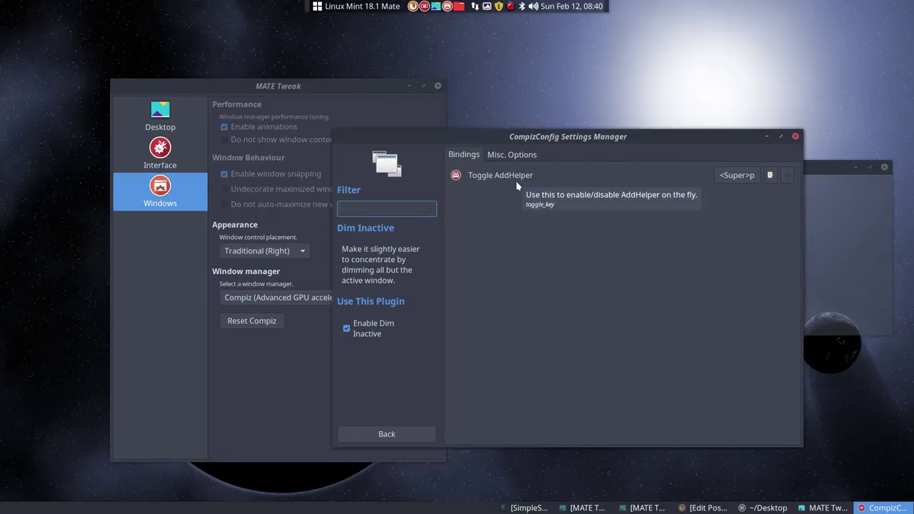
click(514, 160)
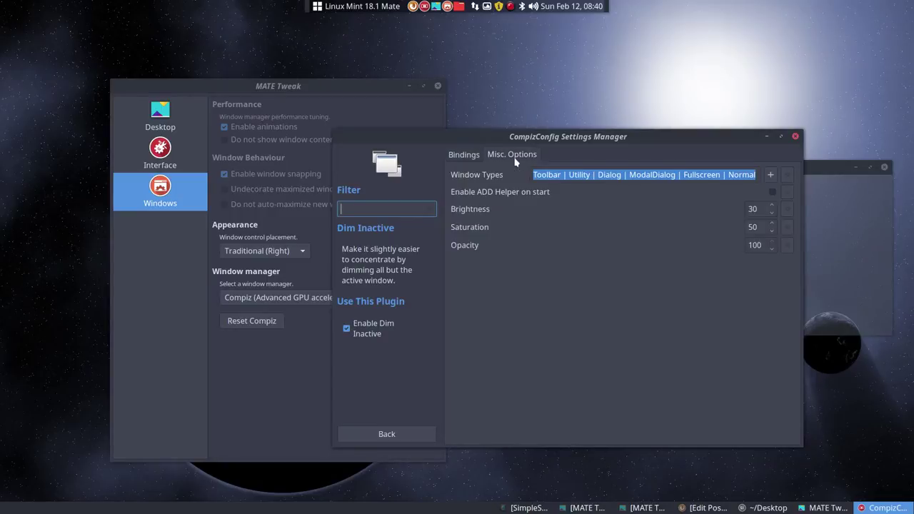
click(463, 156)
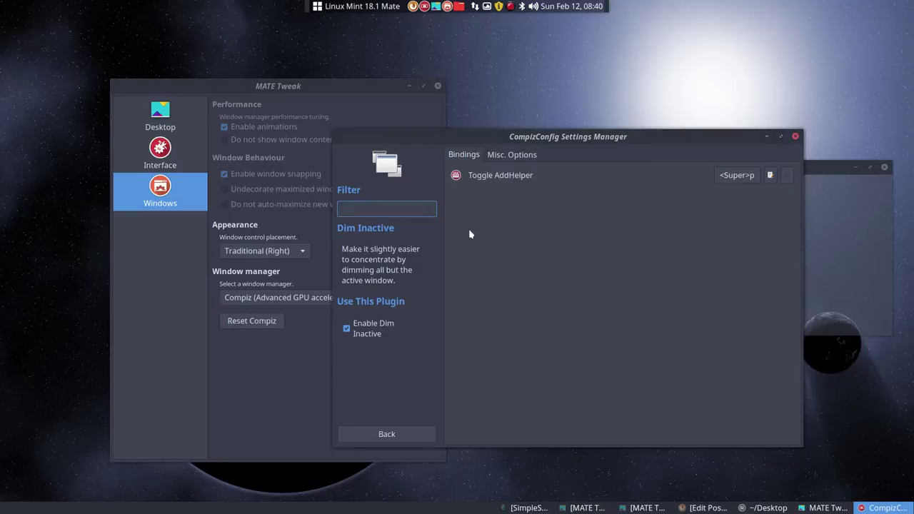
click(386, 433)
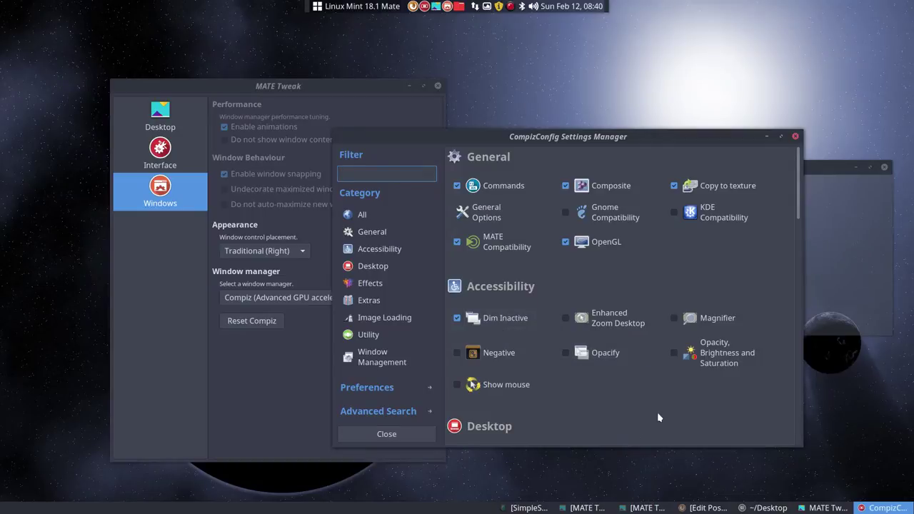
Try the Show mouse plugin's particle effect around the pointer and disable the plugin again
scroll(658, 417, down, 2)
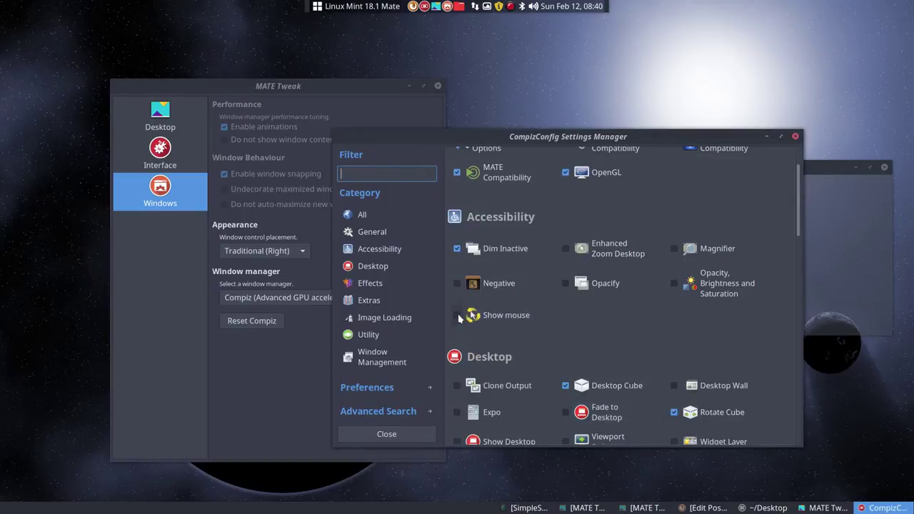
click(521, 320)
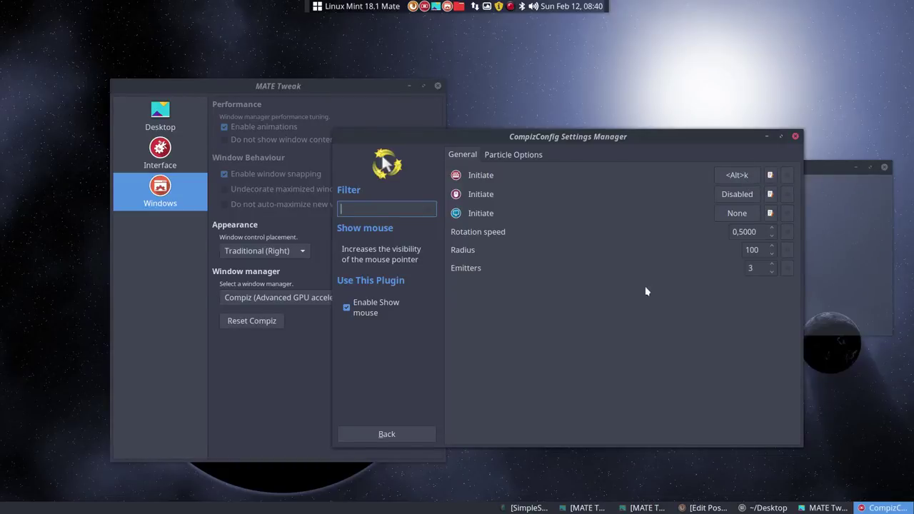
key(alt+k)
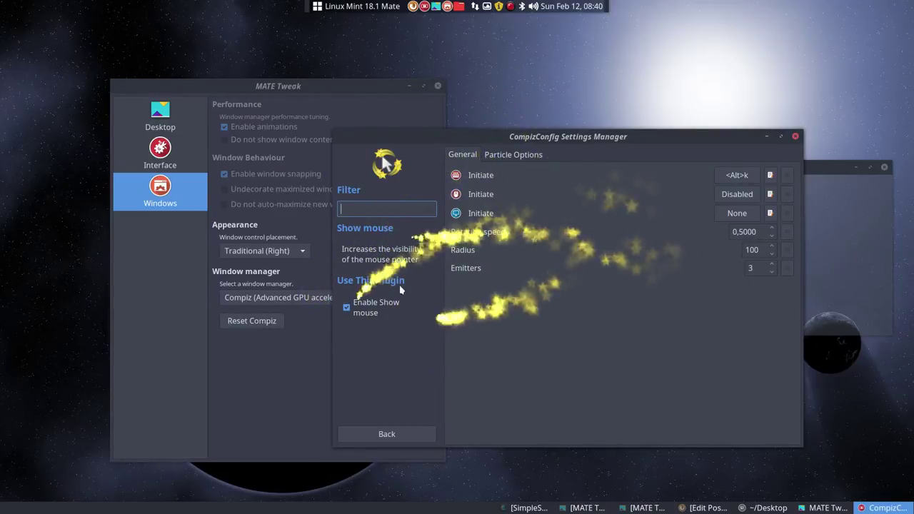
click(346, 307)
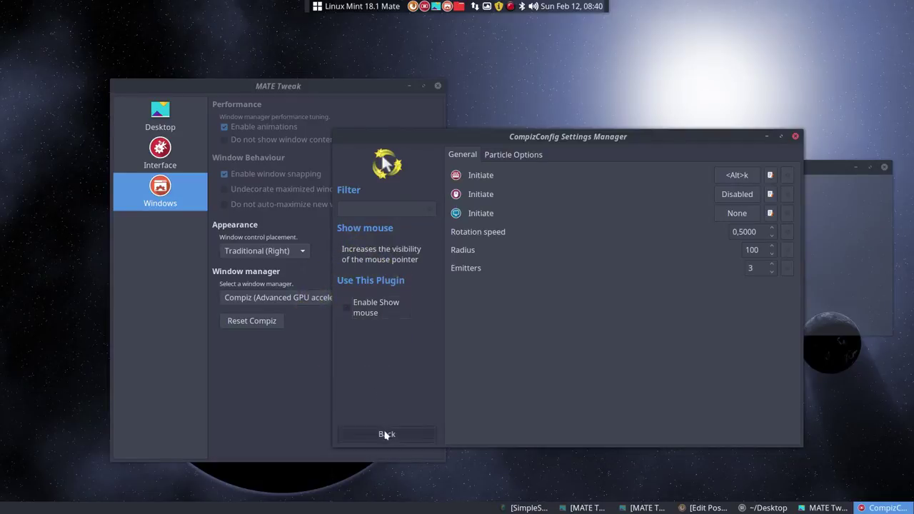
Set the Desktop Cube plugin's Multi Output Mode to One big cube and return to the plugin overview
click(384, 433)
scroll(618, 307, down, 3)
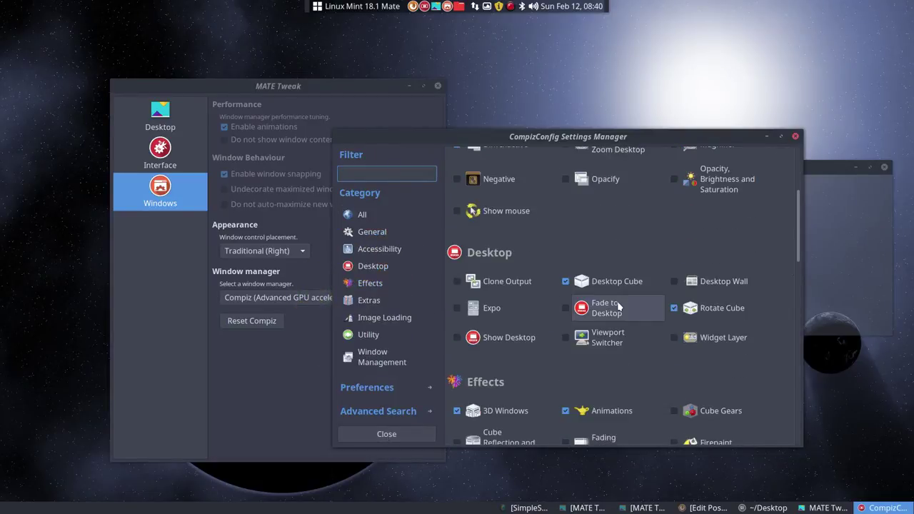
click(609, 284)
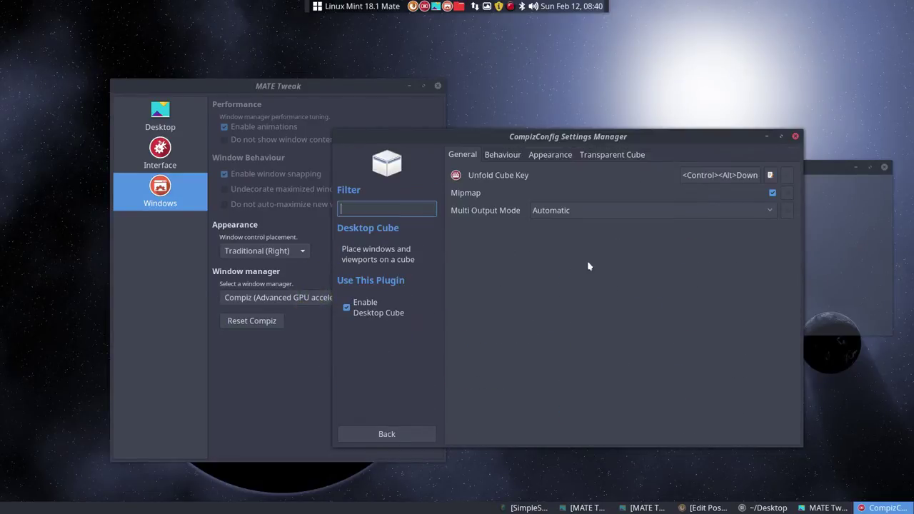
click(560, 210)
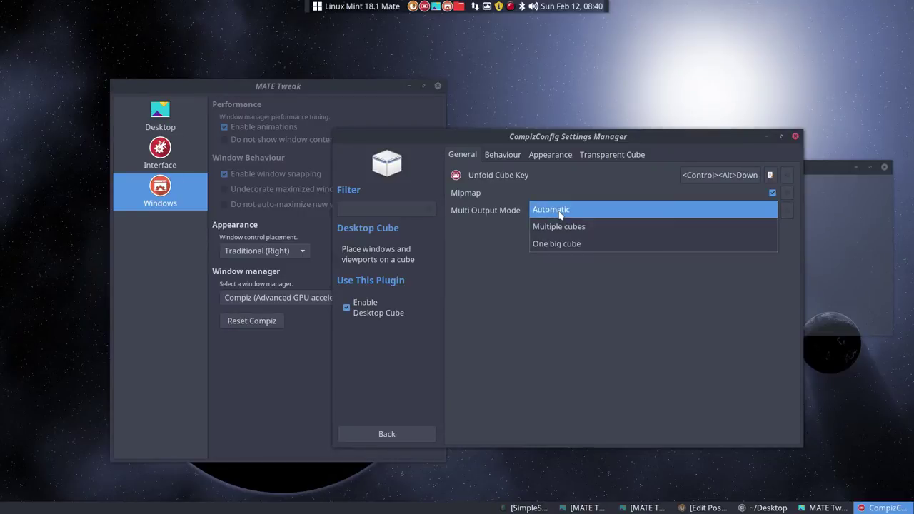
click(581, 244)
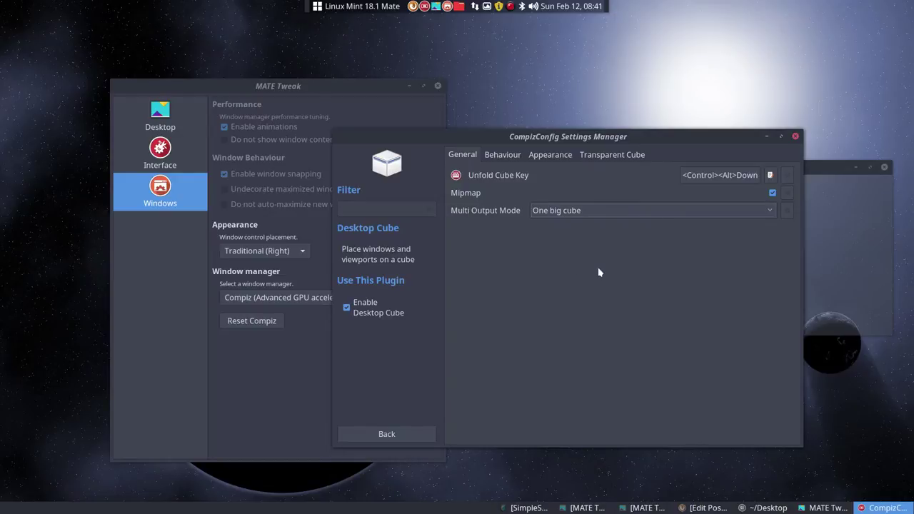
click(384, 433)
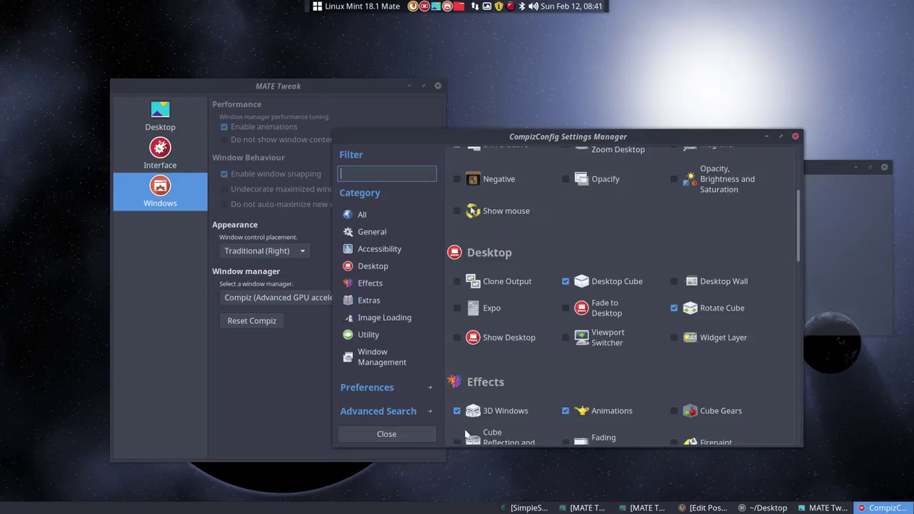
Examine the Rotate Cube plugin's general options and cube rotation bindings, and return to the plugin overview
click(718, 305)
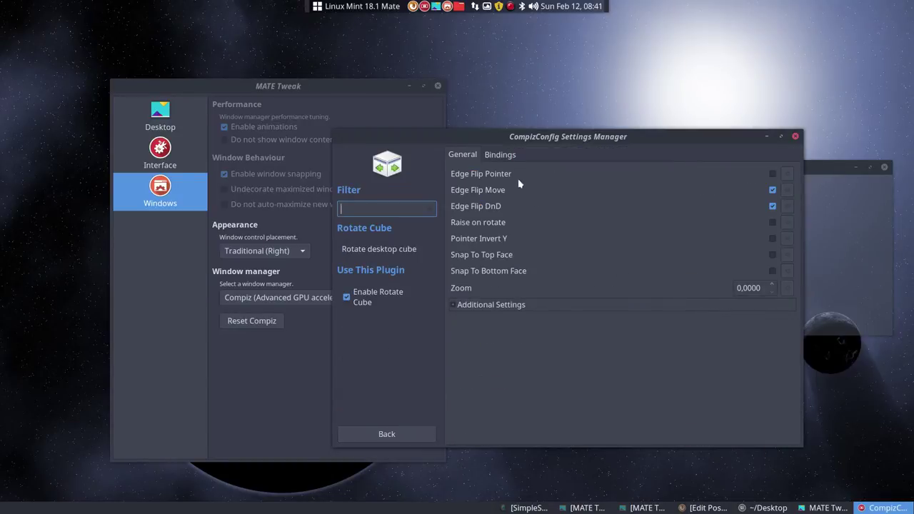
click(504, 158)
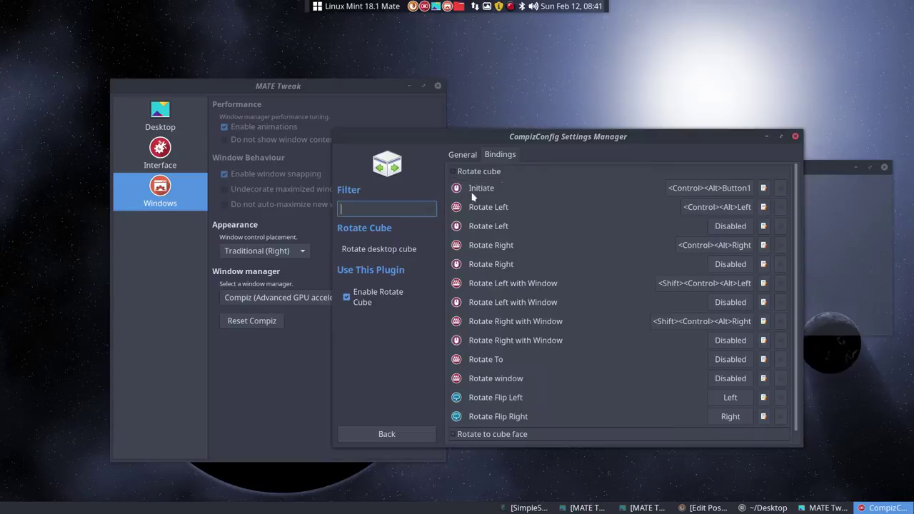
click(458, 174)
click(381, 437)
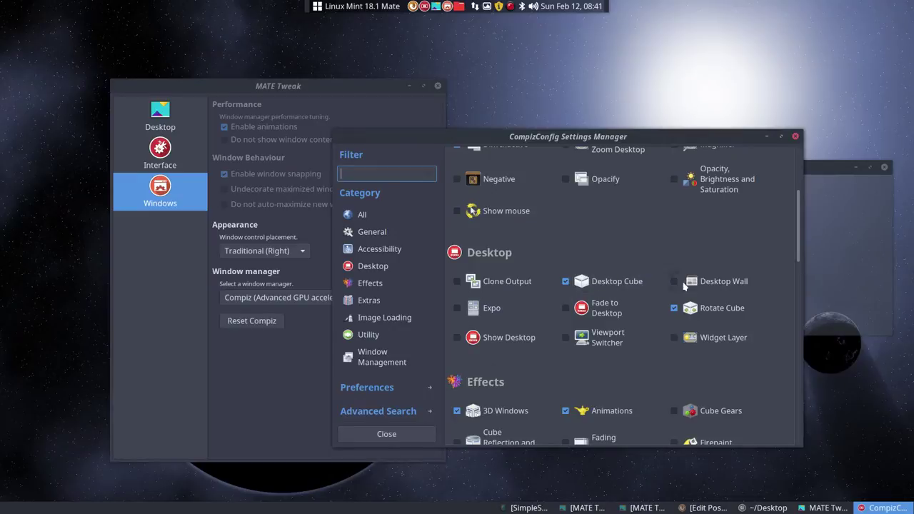
Review the 3D Windows plugin's Misc. Options and Window Depth settings, and try unfolding the desktop cube
scroll(527, 350, down, 2)
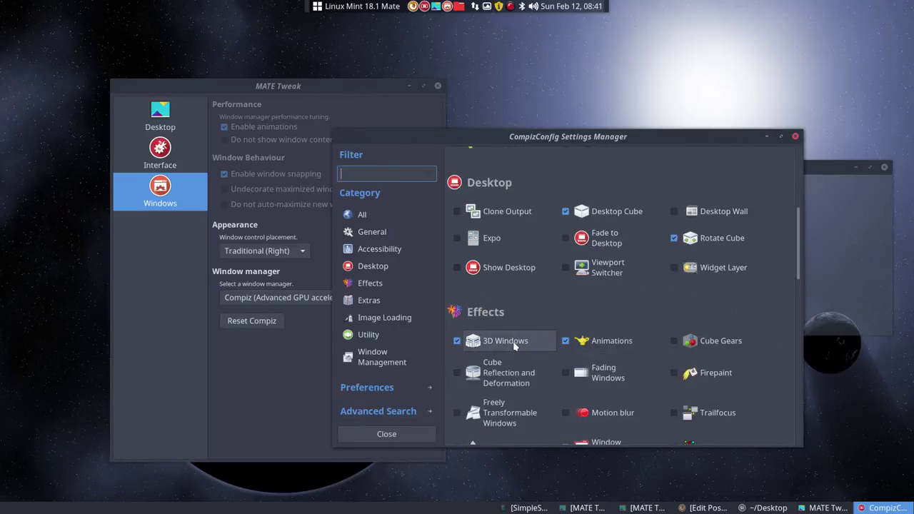
click(513, 344)
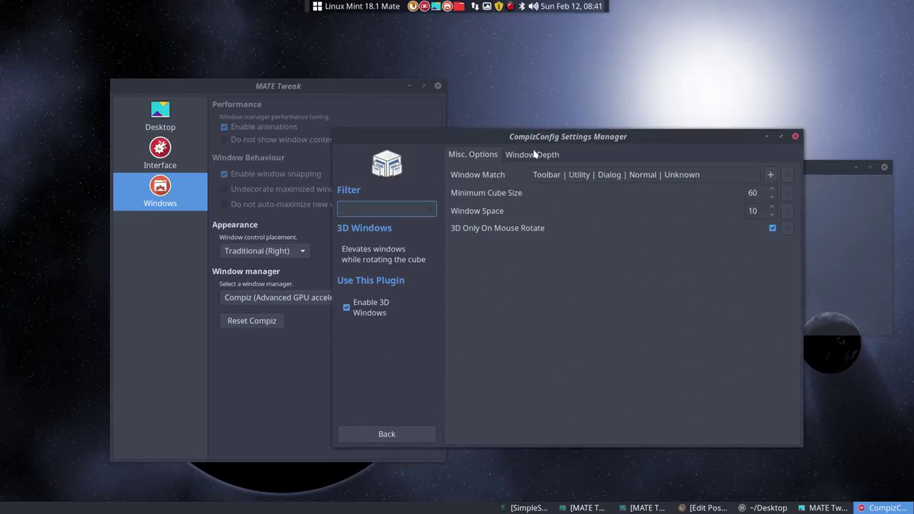
click(534, 154)
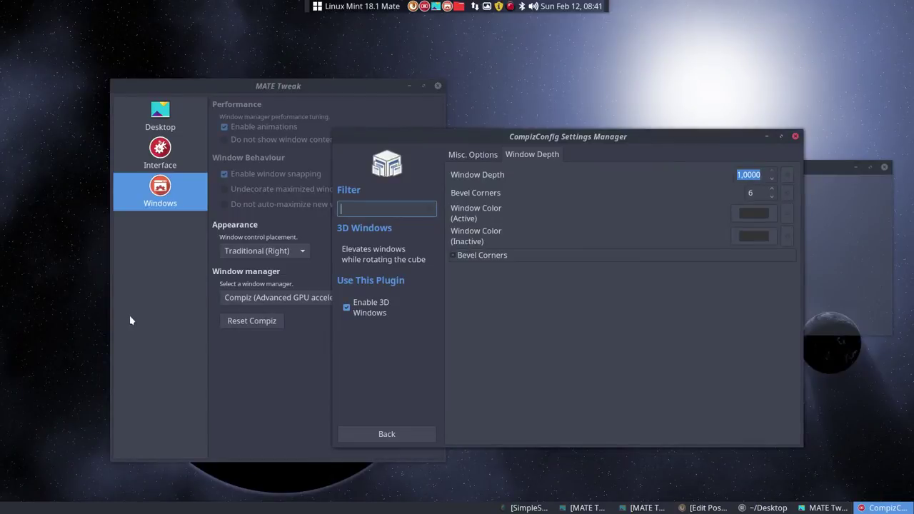
key(ctrl+alt+Down)
click(379, 433)
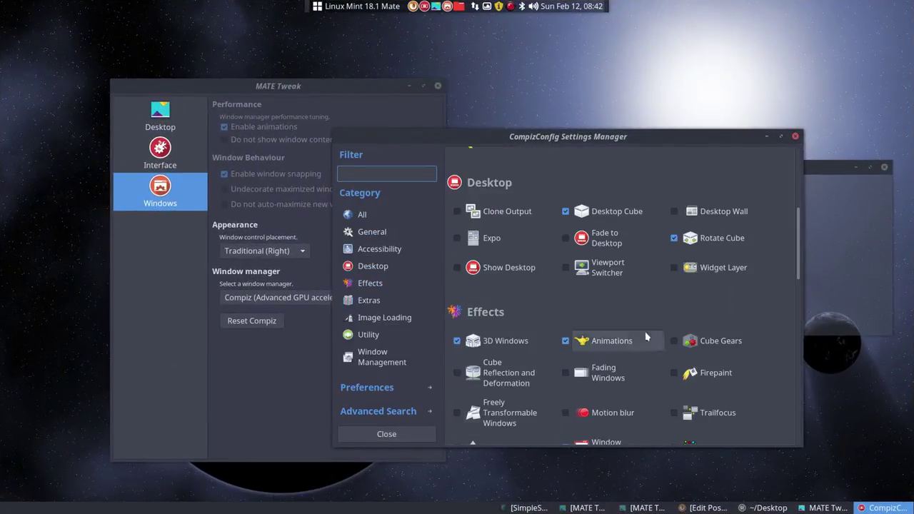
Browse the plugin overview from the General and Accessibility categories through Desktop, Effects and Extras
scroll(750, 313, up, 5)
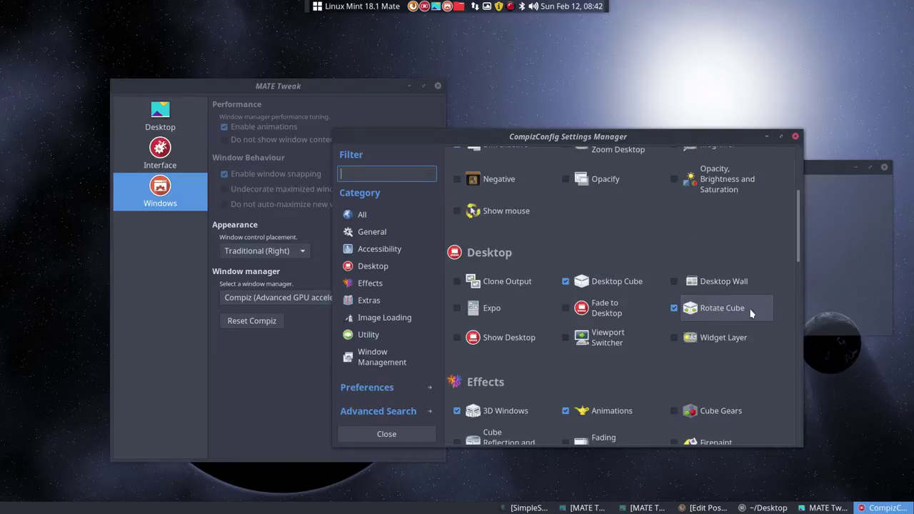
scroll(749, 319, up, 2)
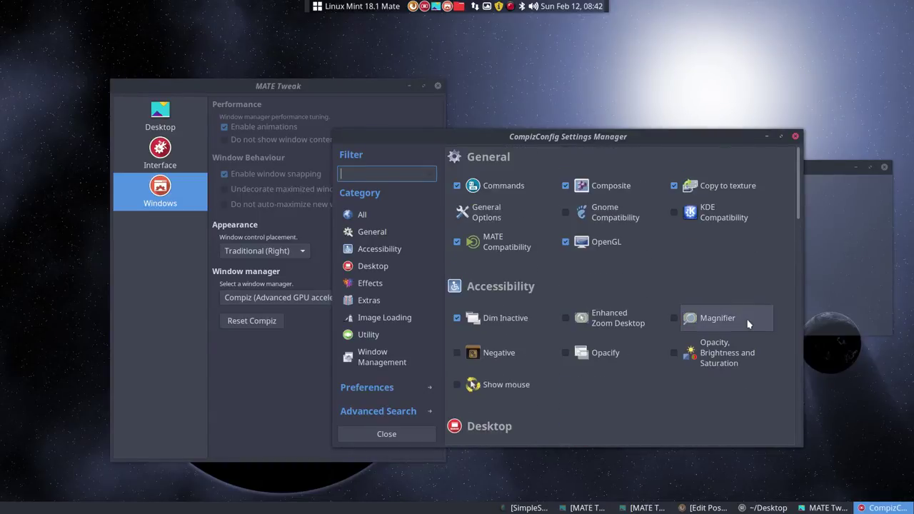
scroll(749, 321, down, 5)
scroll(748, 324, down, 1)
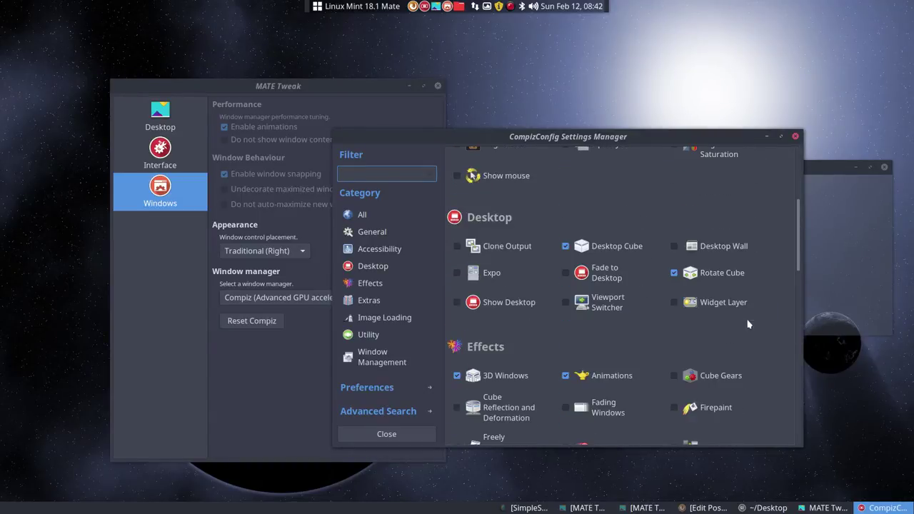
scroll(743, 346, down, 2)
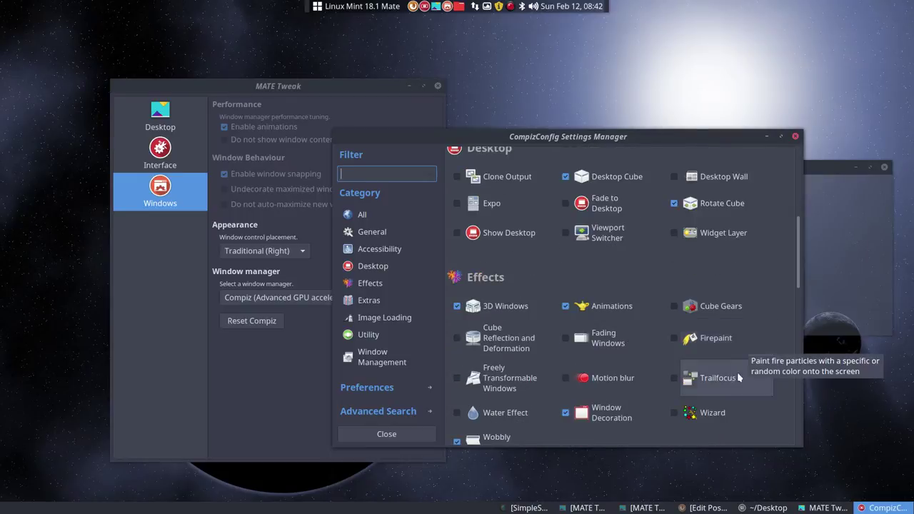
scroll(756, 399, down, 3)
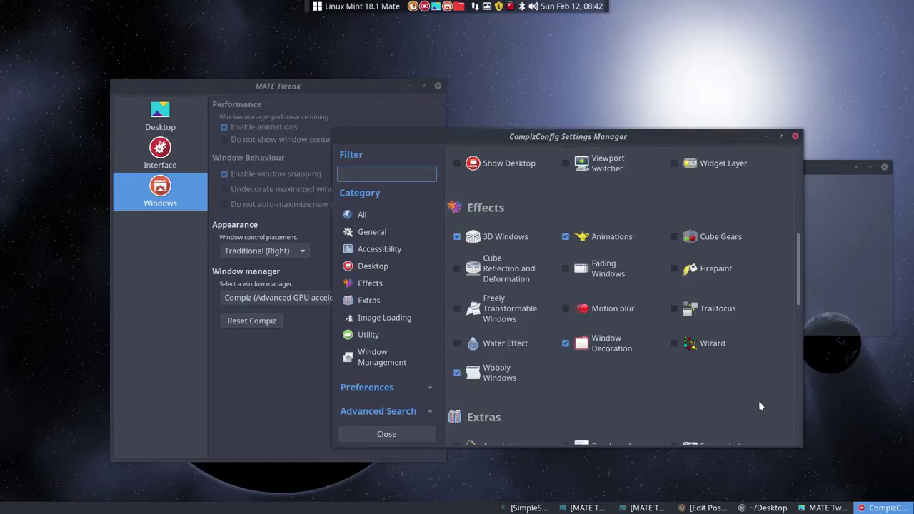
scroll(765, 396, down, 2)
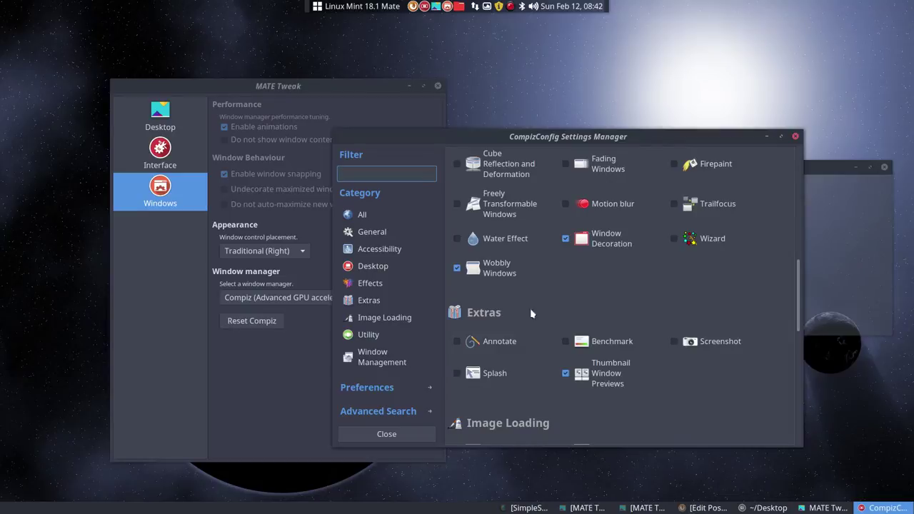
Enable the Wizard plugin, try its particle effect on and off, and disable the plugin again
click(672, 241)
click(686, 249)
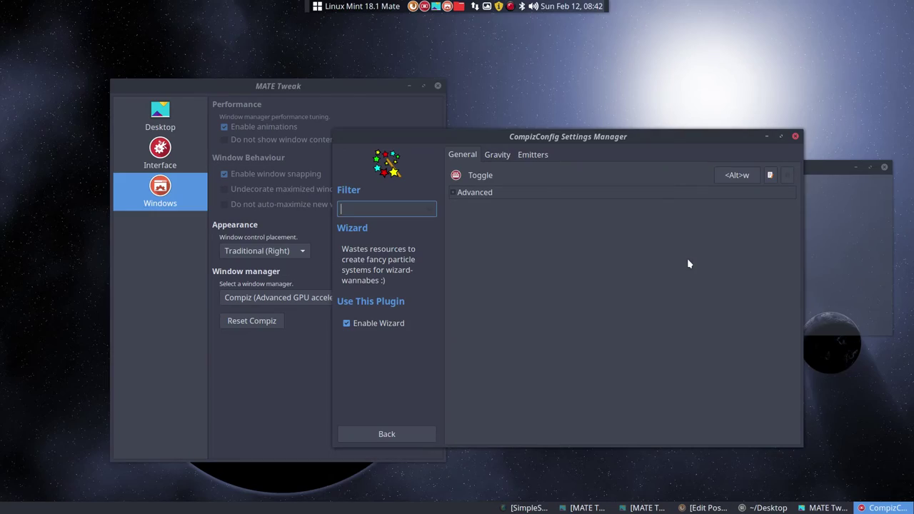
key(alt+w)
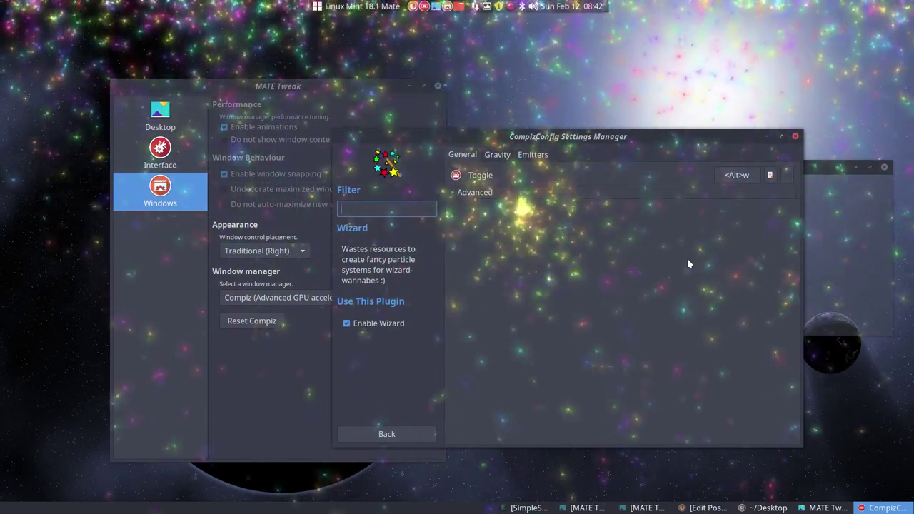
key(alt+w)
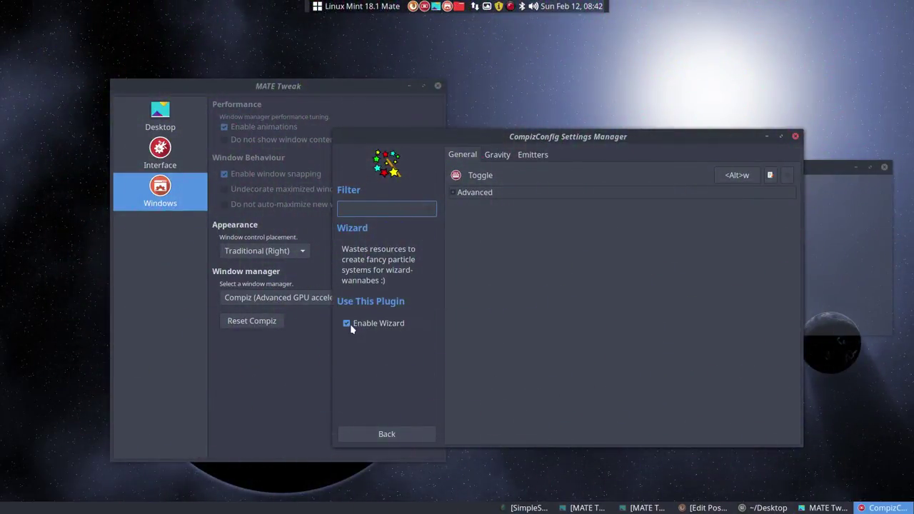
click(347, 323)
click(409, 433)
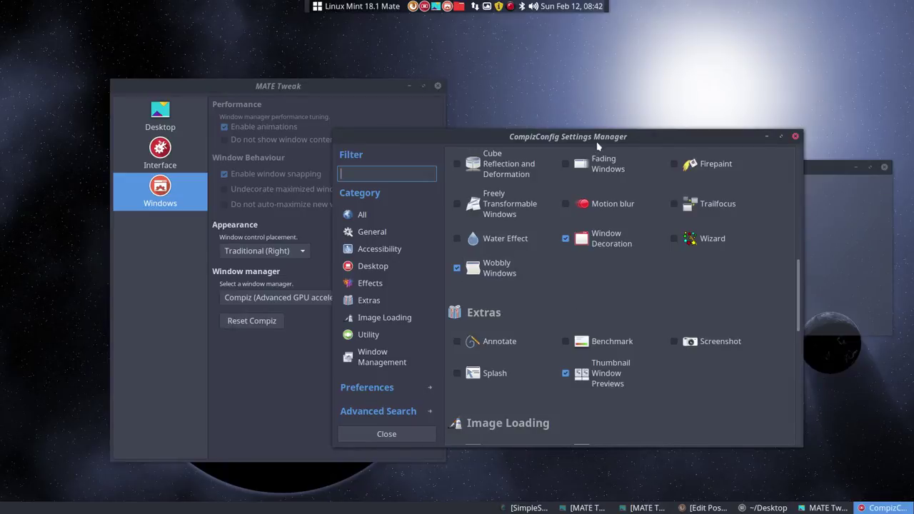
Move the CompizConfig Settings Manager window over MATE Tweak, and try maximizing and restoring it to see the window effects
drag(592, 142, 387, 108)
double_click(387, 109)
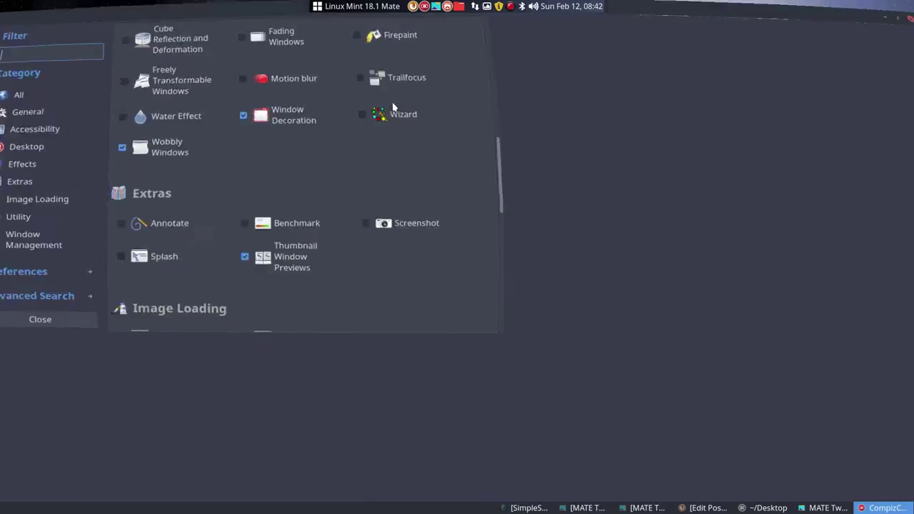
double_click(454, 22)
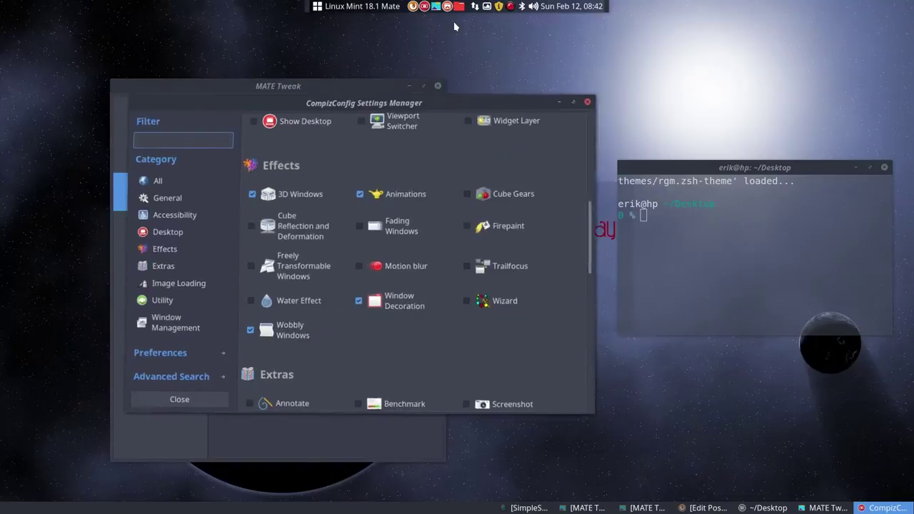
Try the minimize and restore animations with the terminal and the CompizConfig Settings Manager window
click(563, 102)
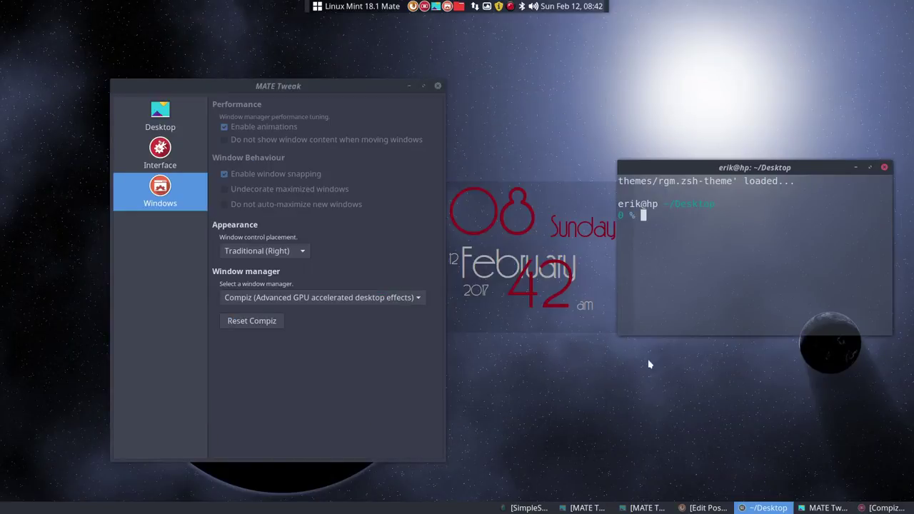
click(768, 507)
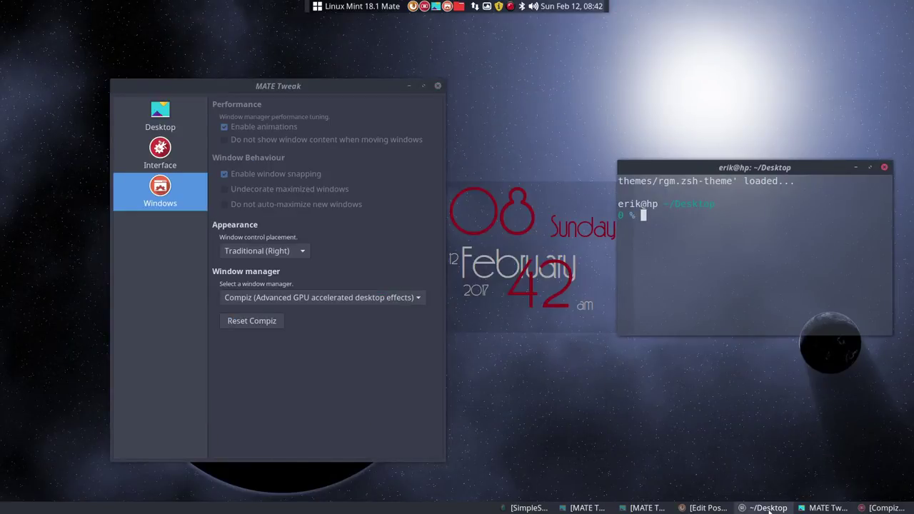
click(885, 507)
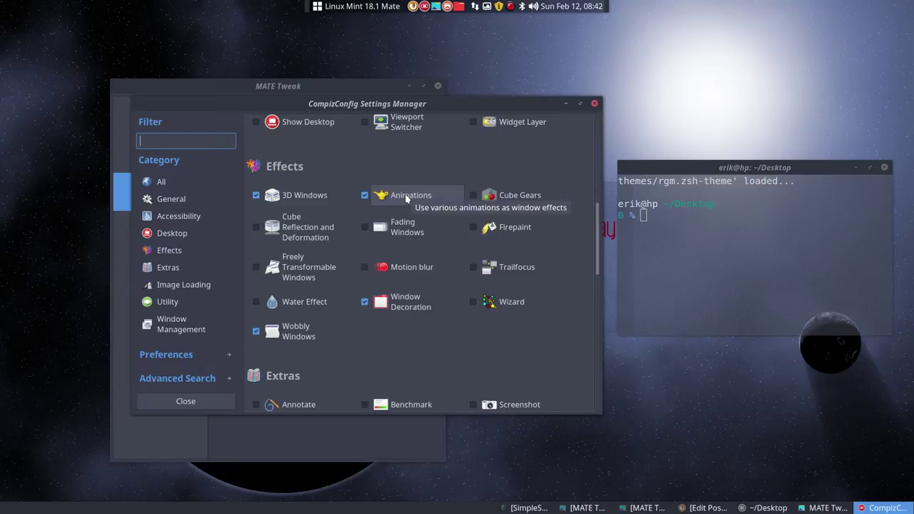
Enable the Water Effect plugin, try its rain ripples on the desktop, and disable it again
click(290, 312)
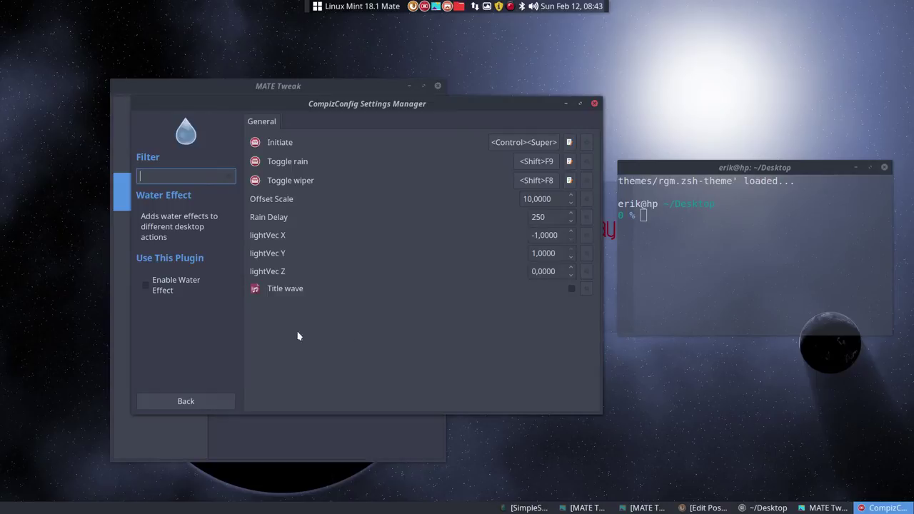
click(146, 287)
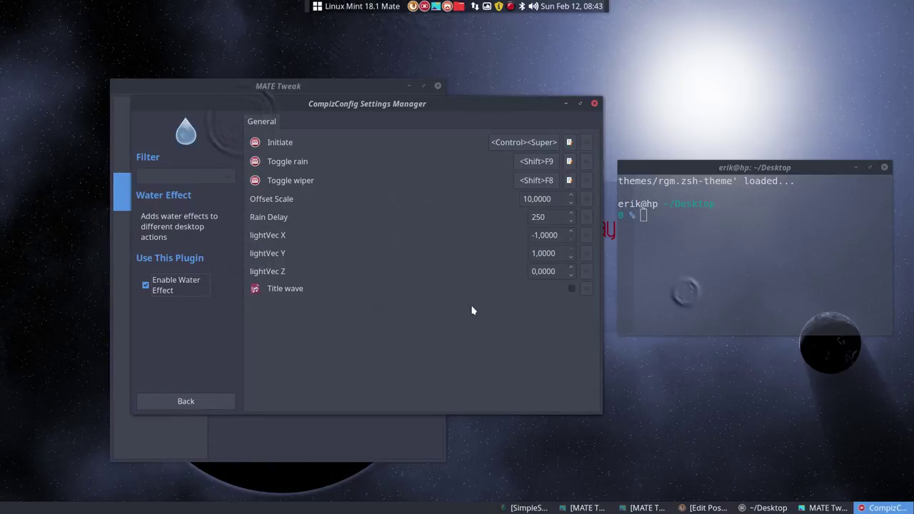
click(145, 285)
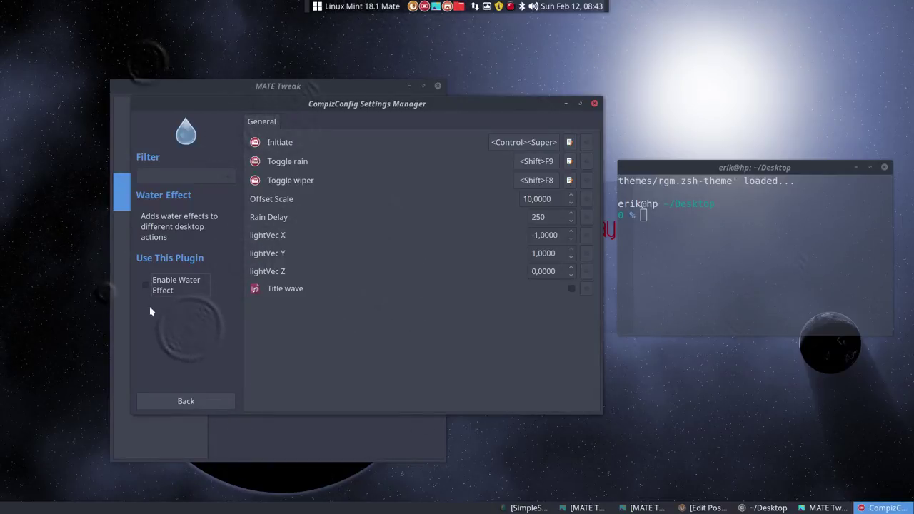
click(173, 402)
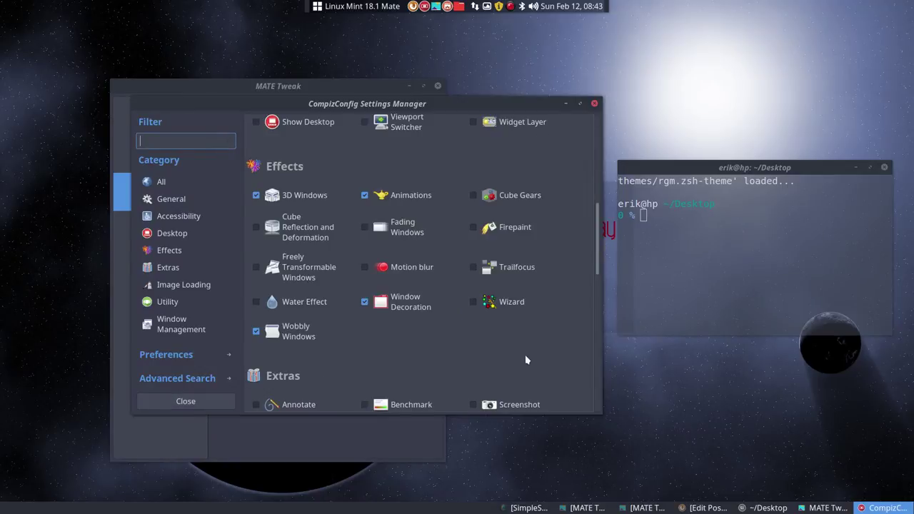
Enable the Firepaint plugin, paint a test fire stroke on the screen, and disable the plugin
click(491, 237)
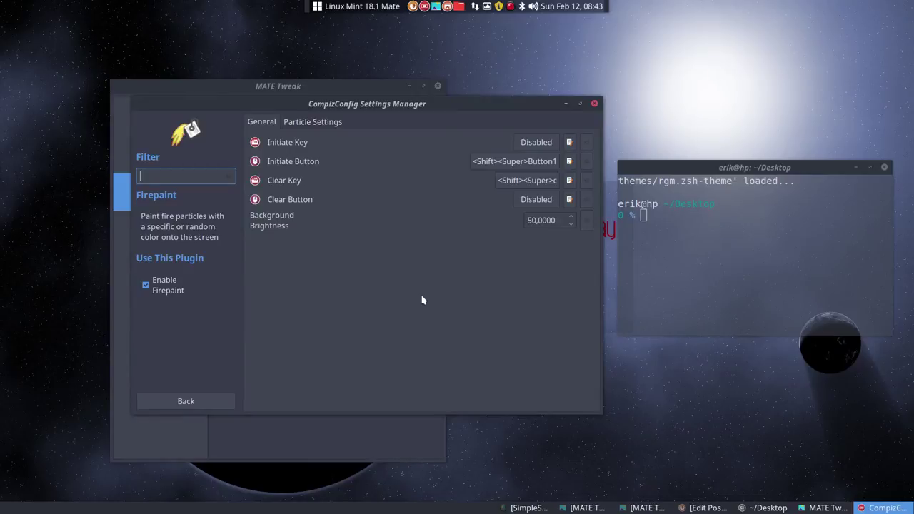
mouse_move(422, 300)
mouse_down()
mouse_move(373, 267)
mouse_move(272, 167)
mouse_move(481, 161)
mouse_up()
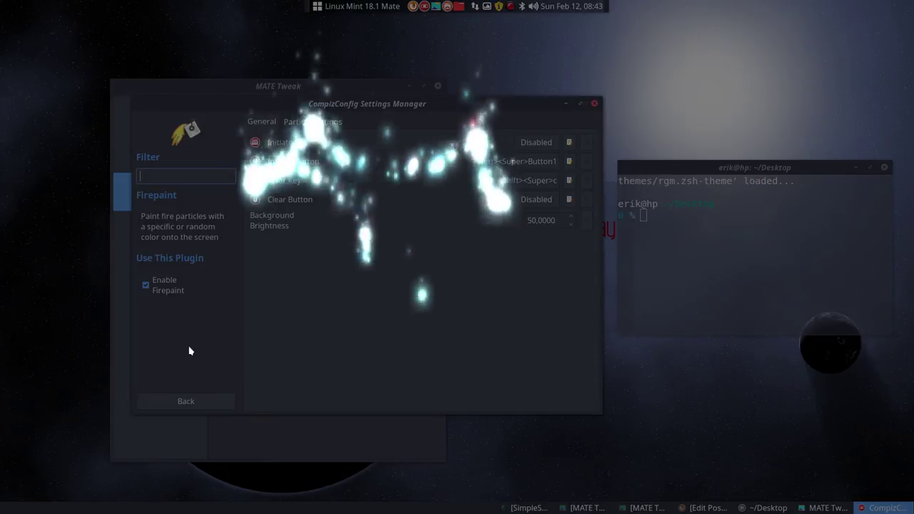
click(149, 288)
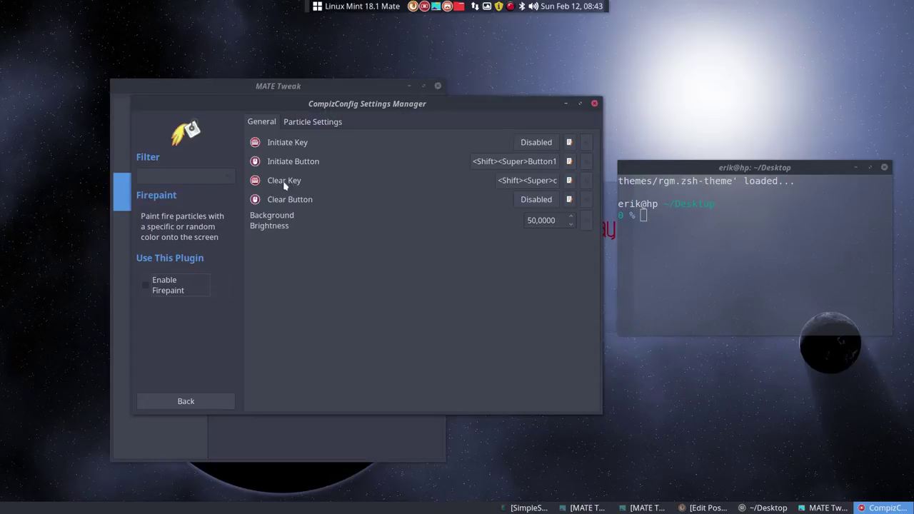
Turn on Firepaint's Randomly Colored Fire option and try painting multicoloured fire strokes before disabling the plugin again
click(316, 123)
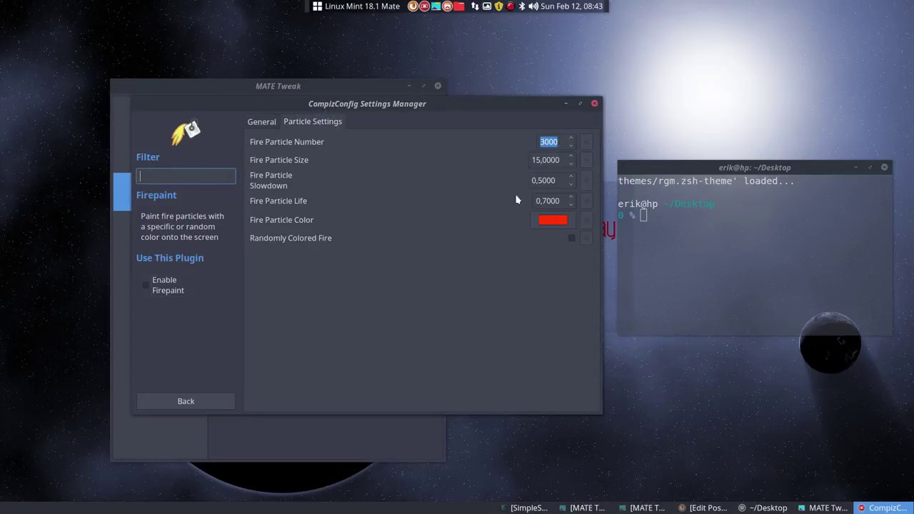
click(572, 239)
click(171, 289)
key(super+shift)
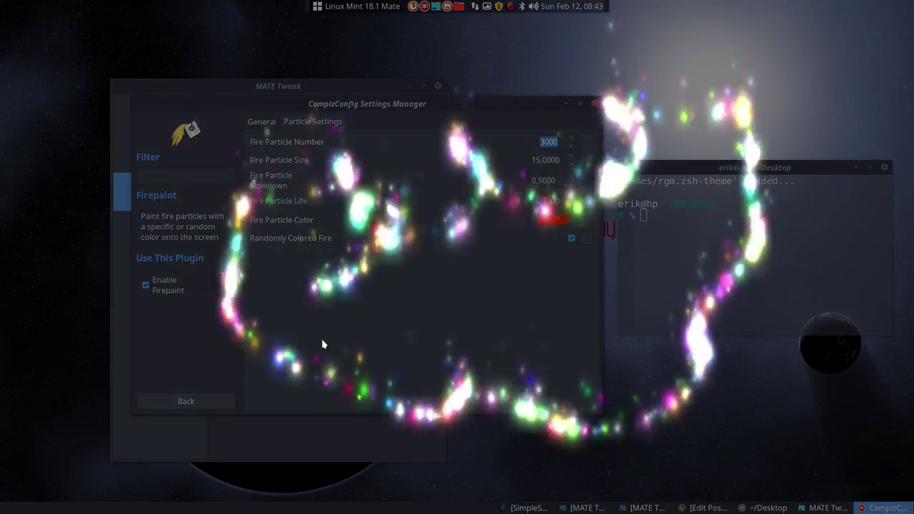
click(147, 285)
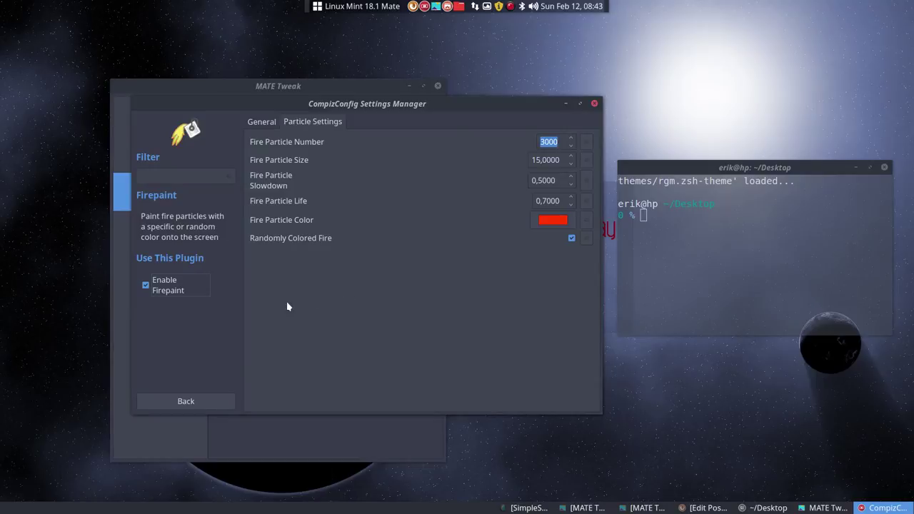
mouse_move(128, 203)
mouse_down()
mouse_move(96, 198)
mouse_move(96, 397)
mouse_move(134, 306)
mouse_move(107, 253)
mouse_move(197, 254)
mouse_move(169, 150)
mouse_move(240, 152)
mouse_move(281, 372)
mouse_move(254, 146)
mouse_move(433, 219)
mouse_move(325, 268)
mouse_move(429, 385)
mouse_up()
drag(541, 388, 501, 275)
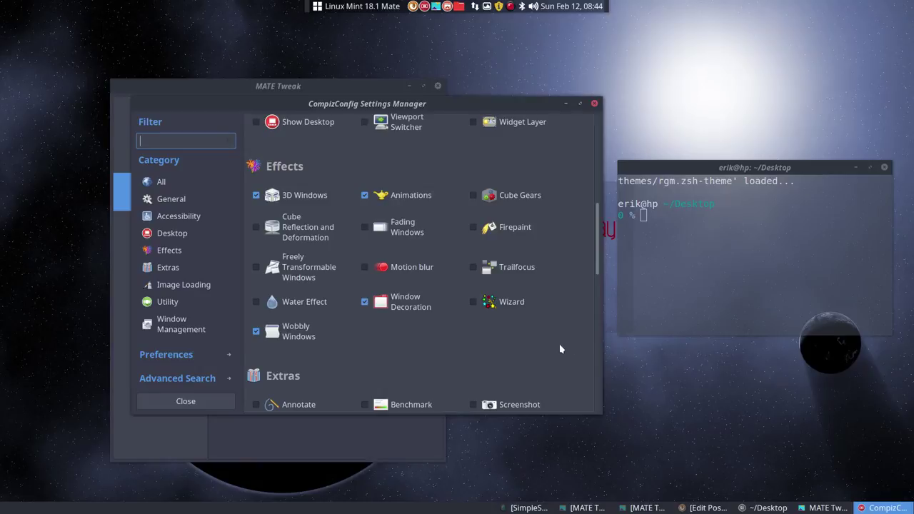
Try rotating the desktop cube to the neighbouring workspace and close CompizConfig Settings Manager
scroll(561, 349, up, 5)
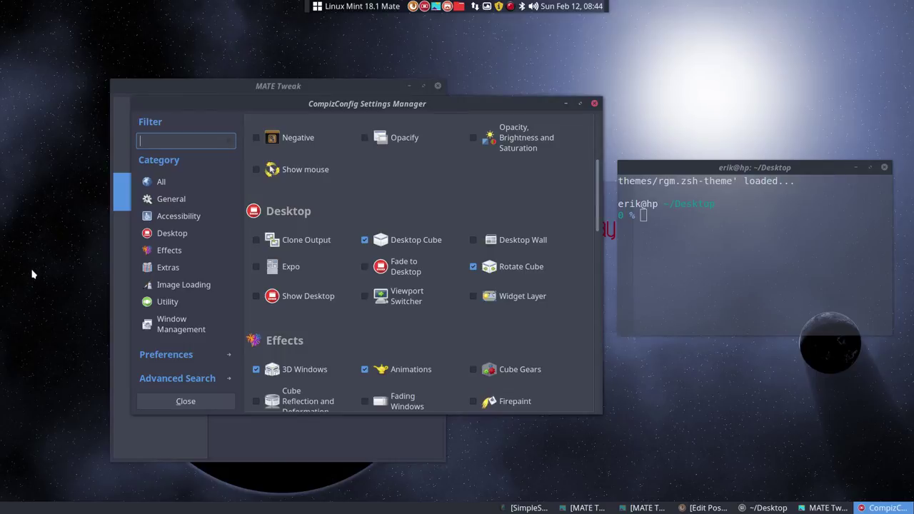
key(ctrl+alt+Right)
click(594, 105)
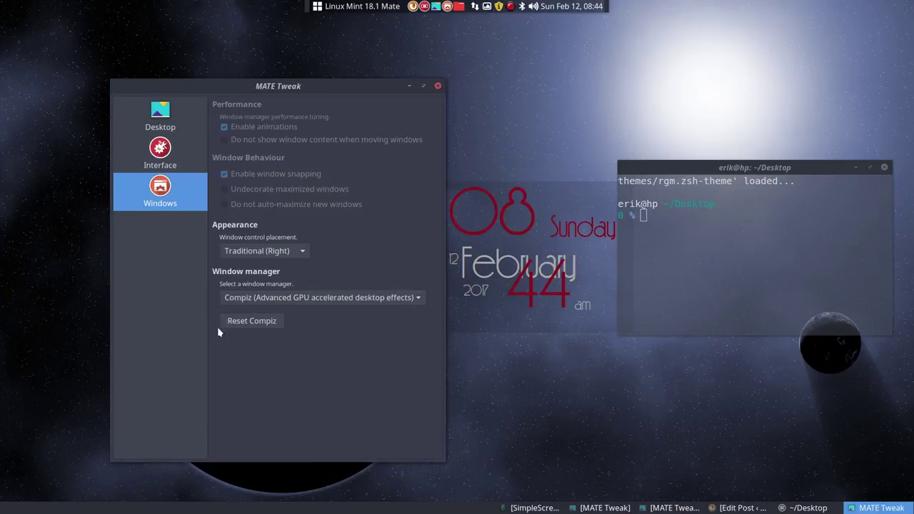